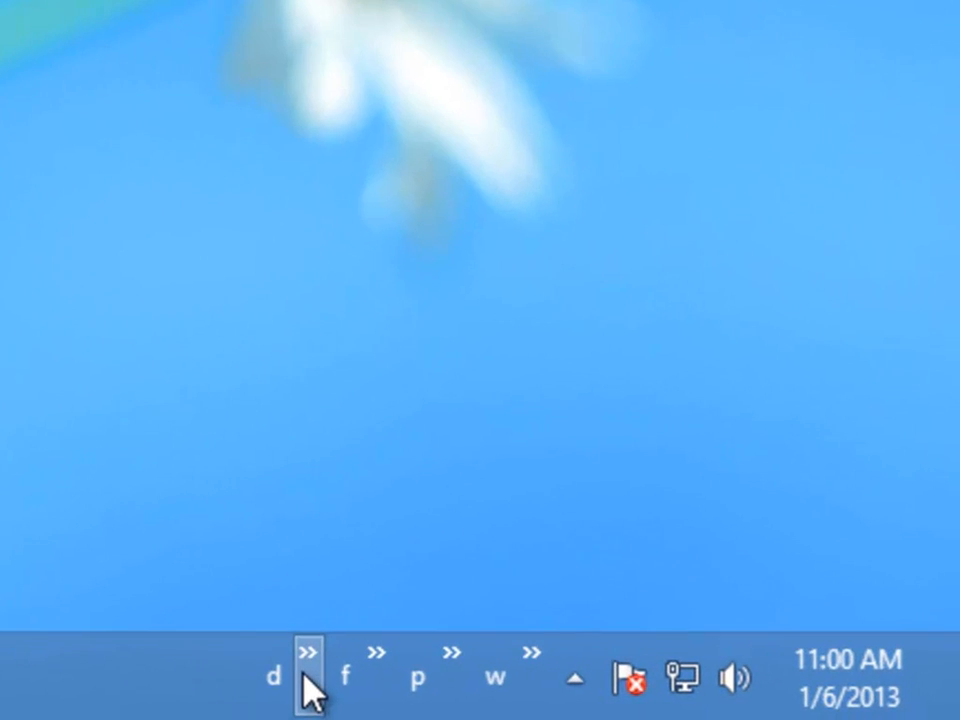
Examine the shortcuts held in each of the d, f, p and w taskbar toolbars
click(304, 674)
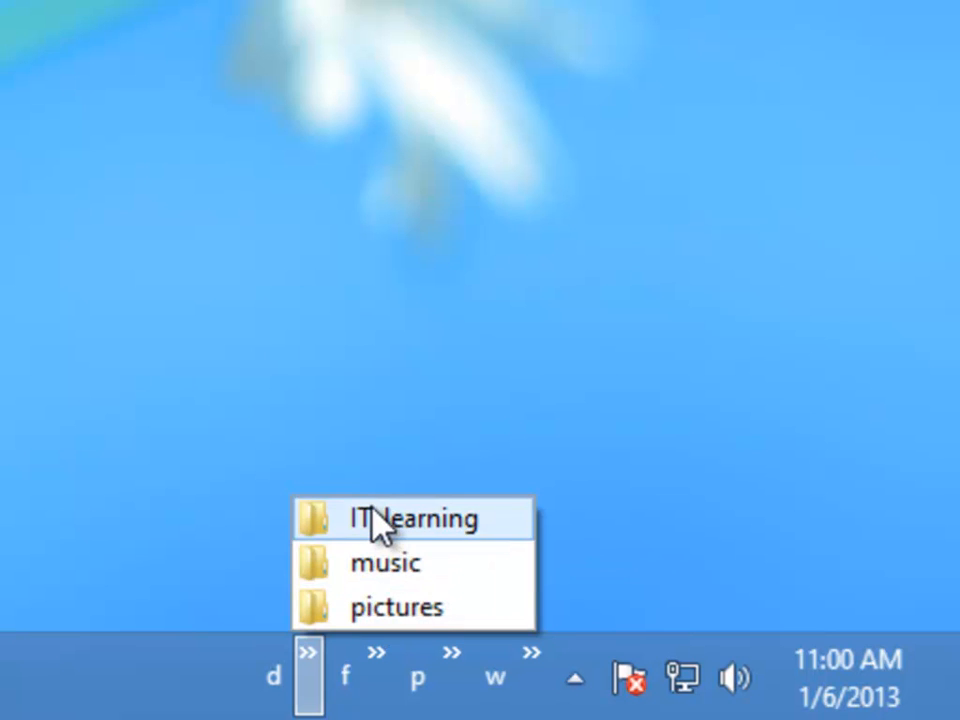
click(373, 682)
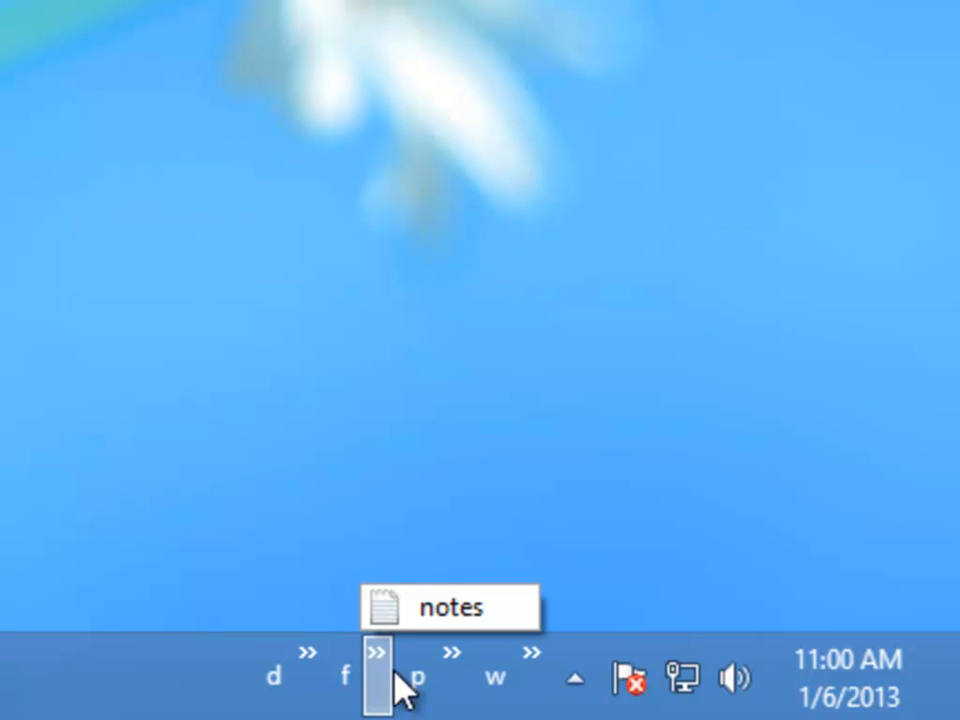
click(449, 674)
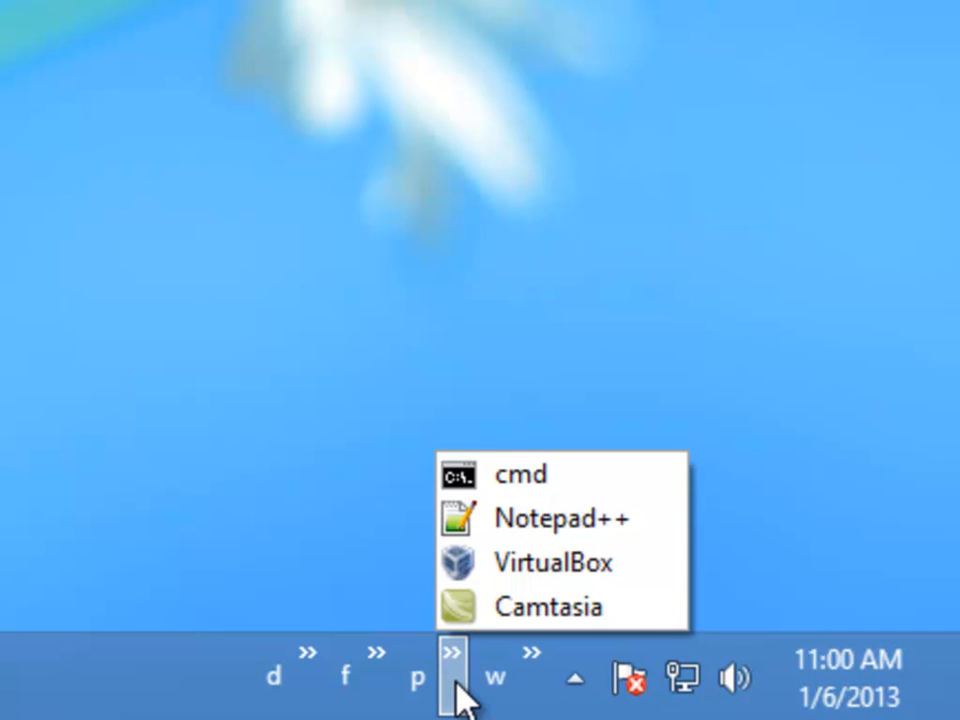
click(526, 684)
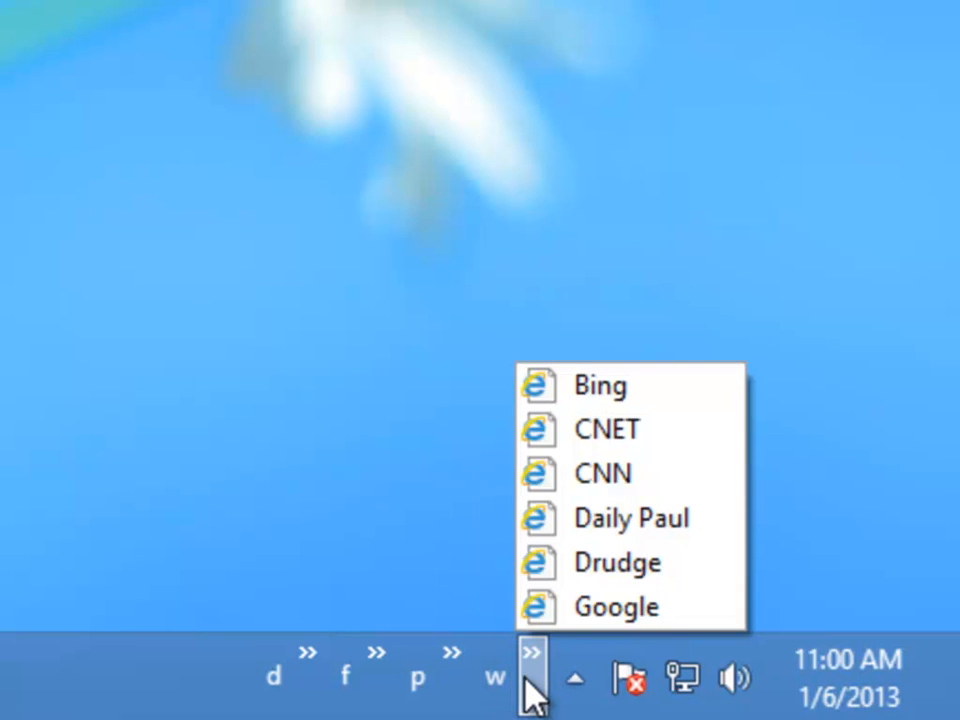
click(523, 677)
right_click(524, 690)
click(90, 670)
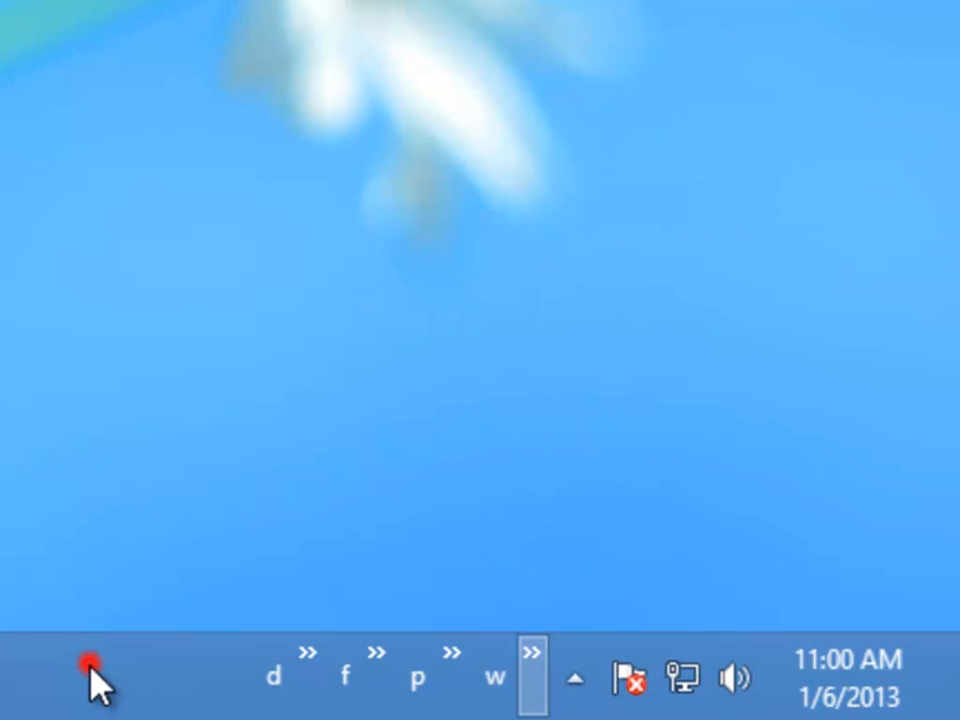
click(538, 678)
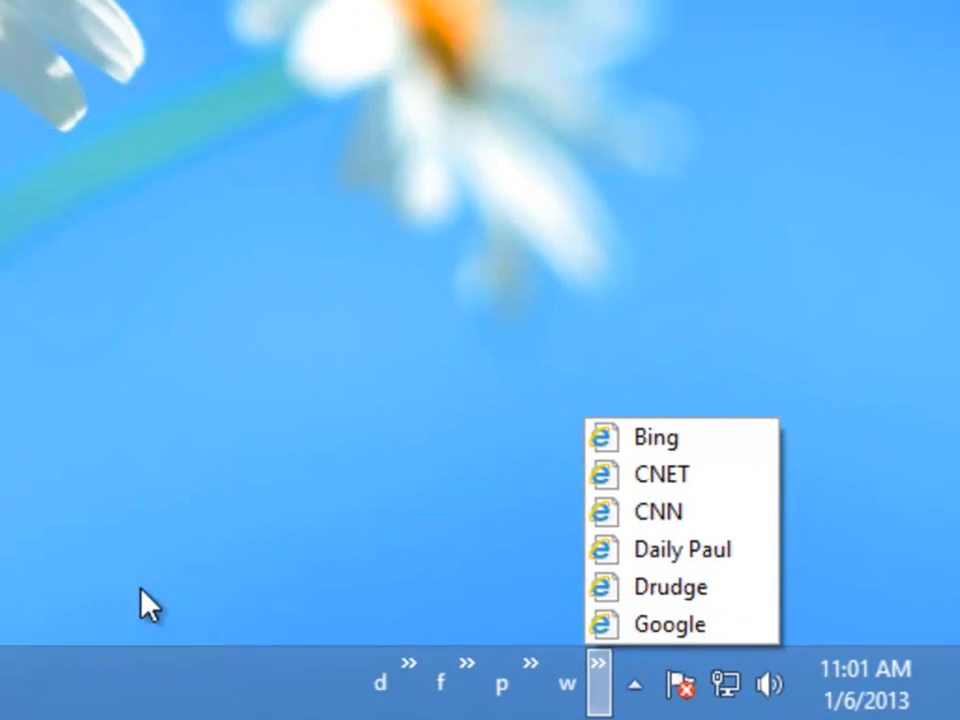
click(491, 643)
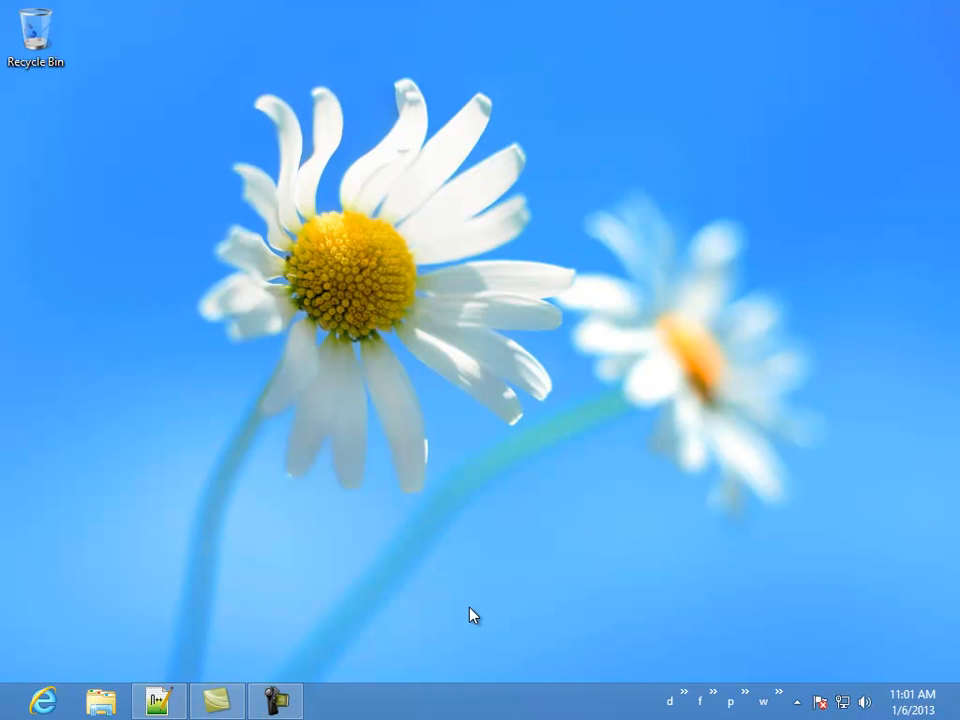
Open a new file explorer window and go to the %userprofile% folder
key(super+e)
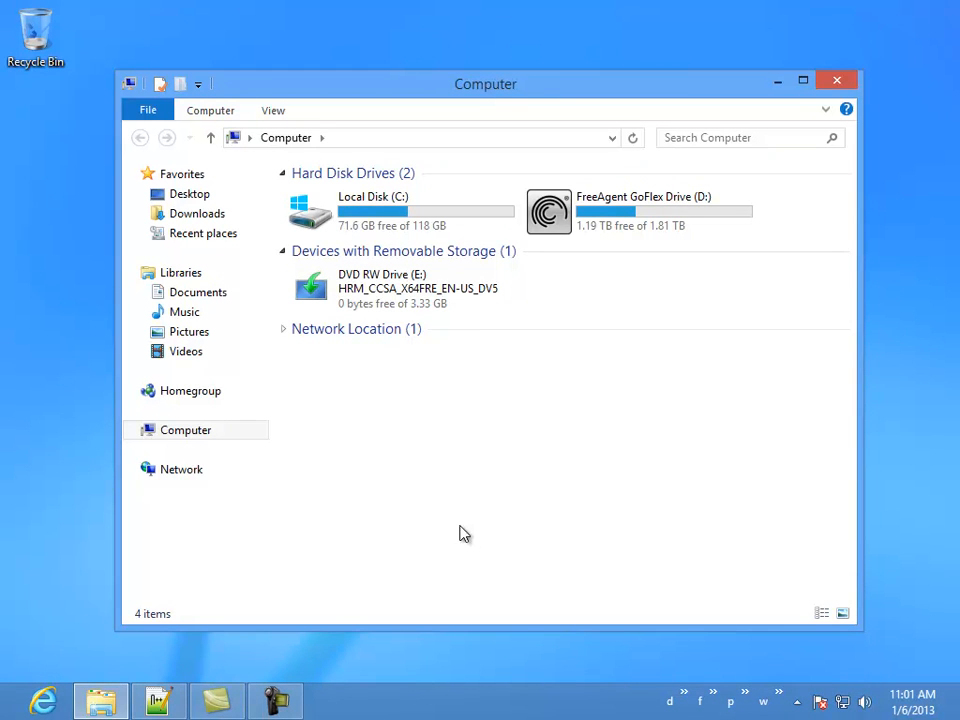
click(355, 143)
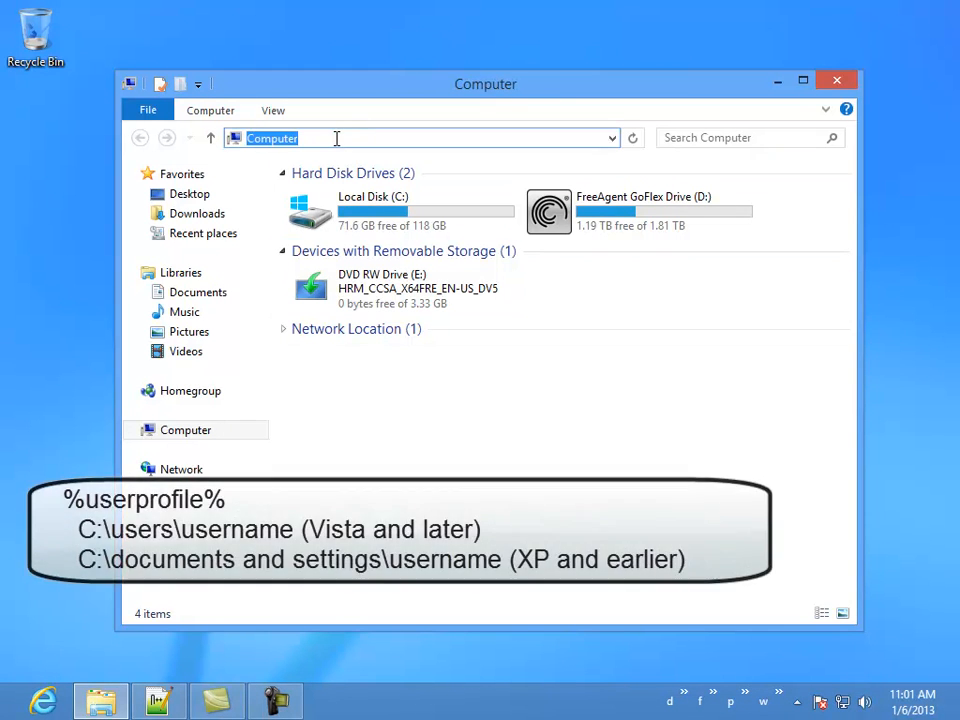
text(%user)
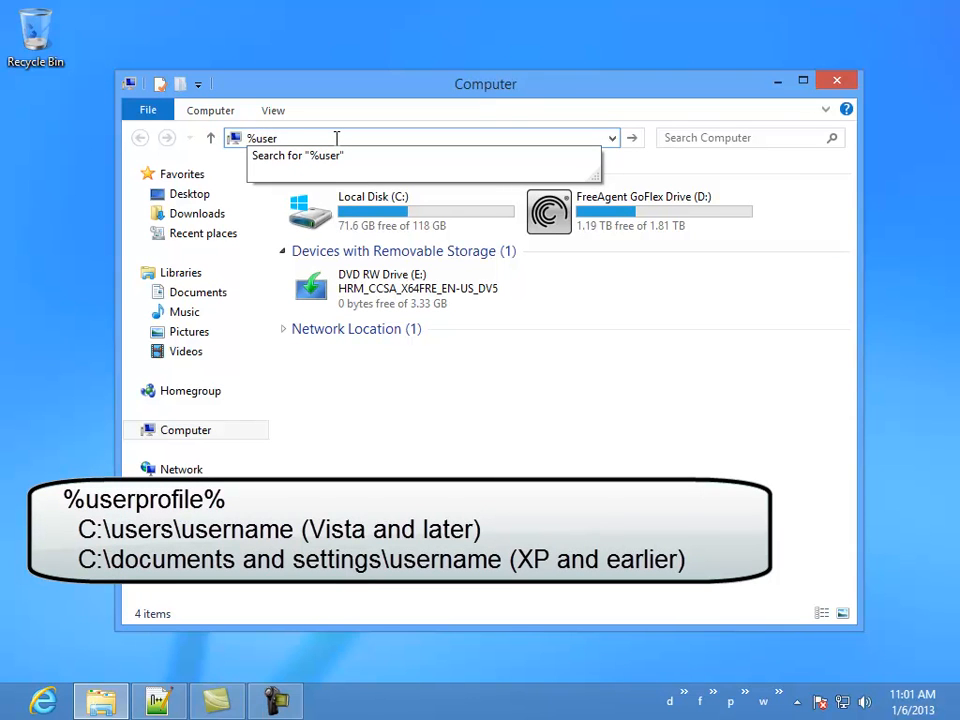
text(profile%)
key(Return)
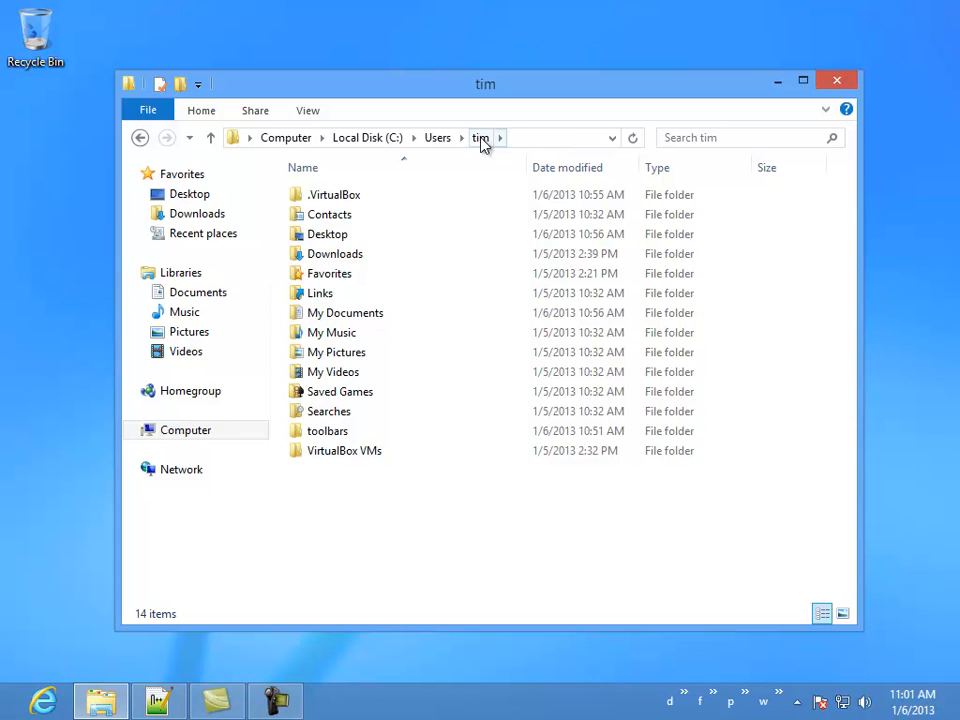
mouse_move(447, 448)
click(332, 444)
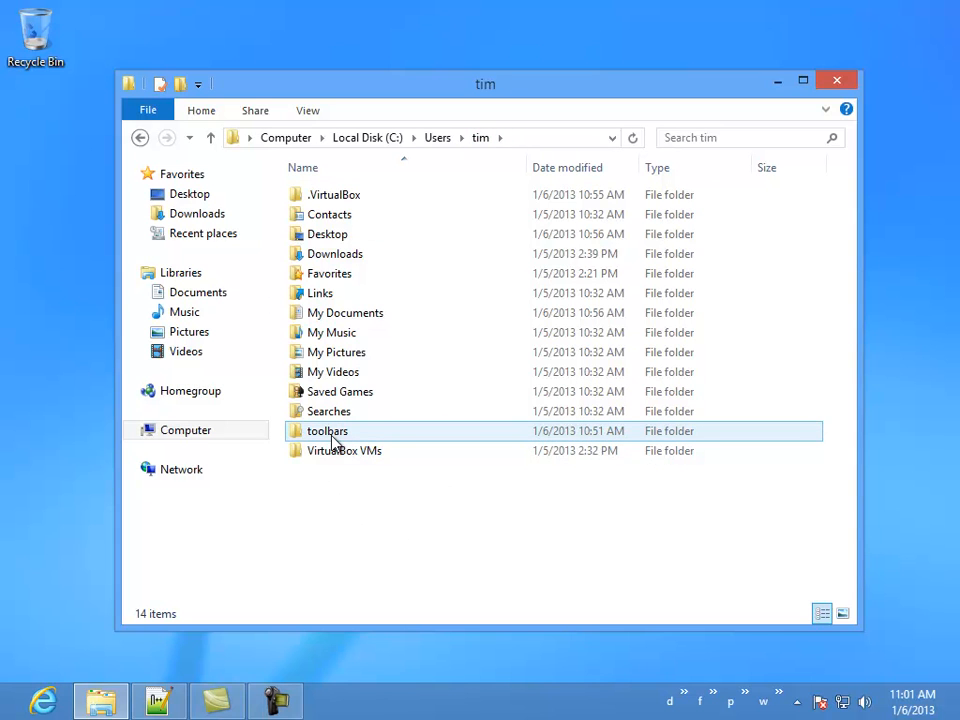
click(337, 536)
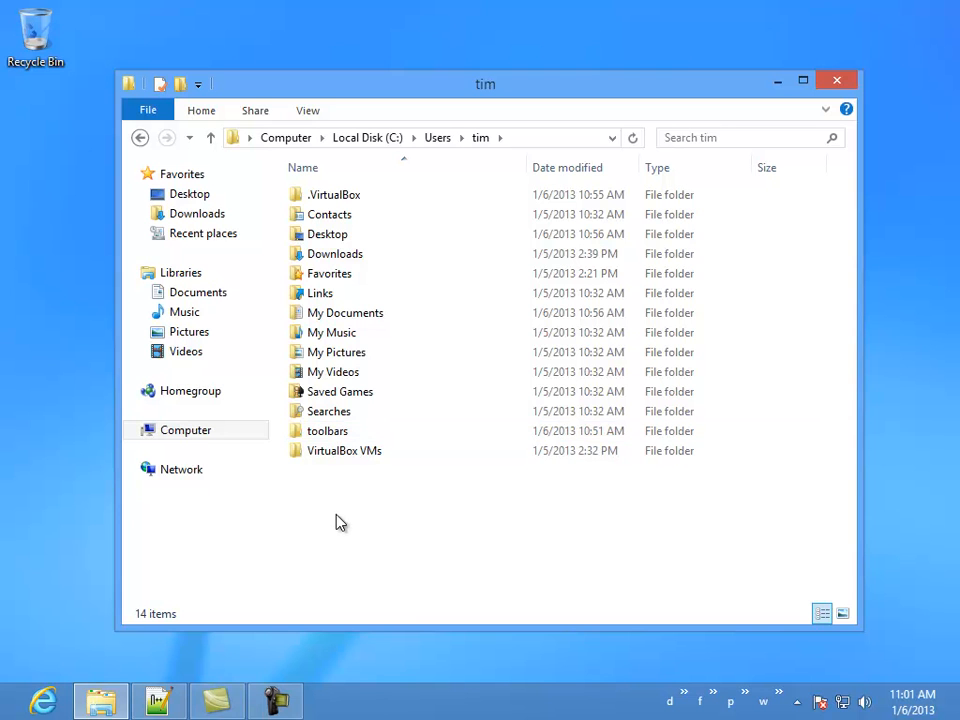
Try to create a folder named toolbars in the user profile folder, declining the merge and deleting the leftover new folder
right_click(337, 520)
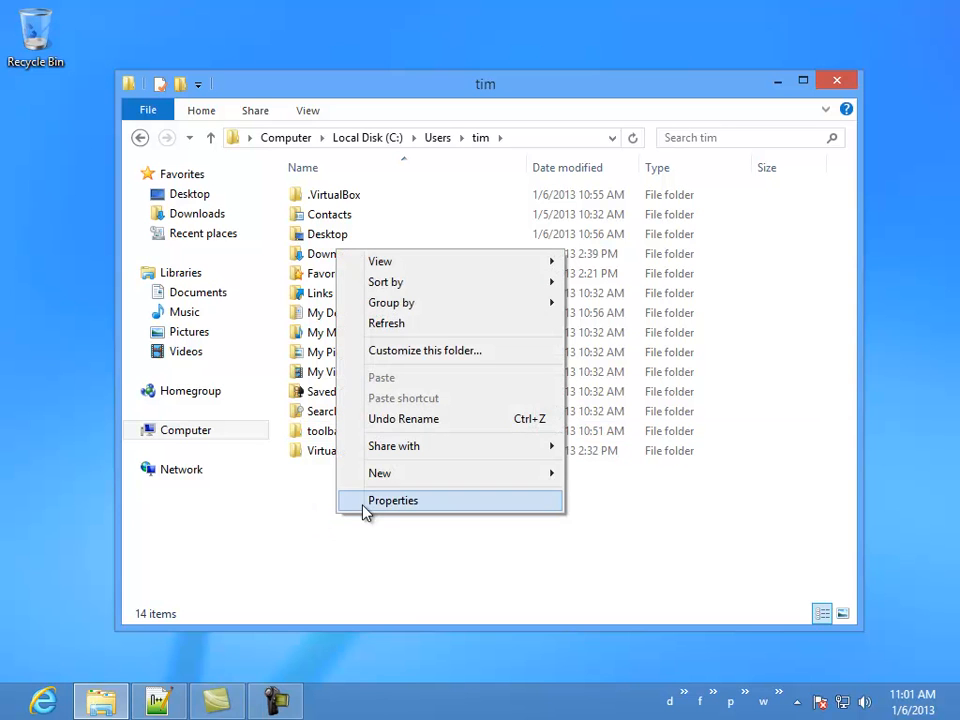
click(386, 474)
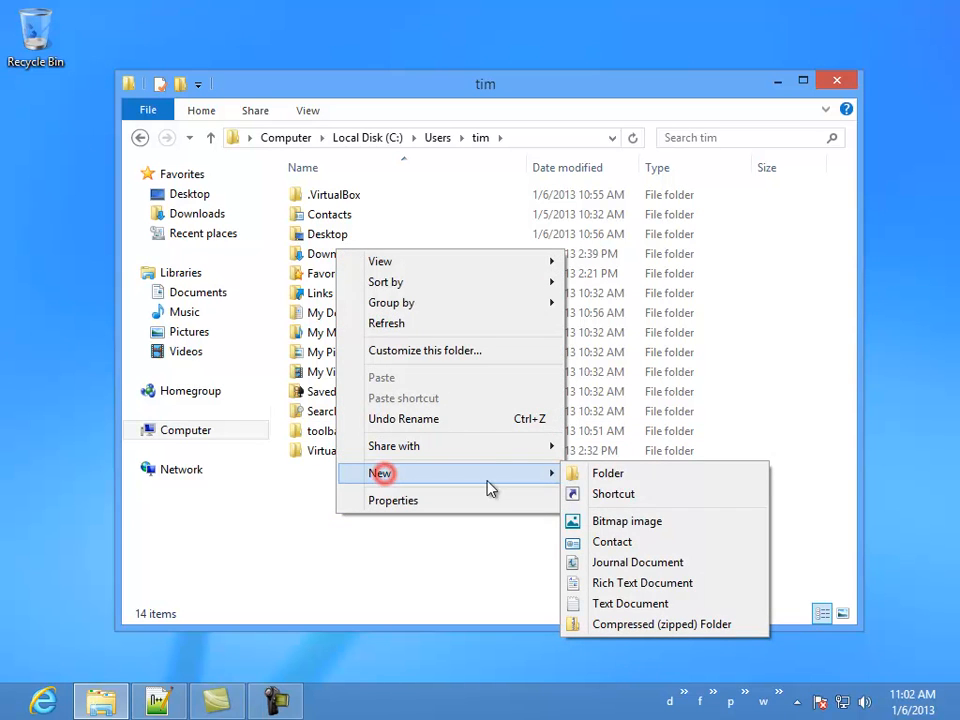
click(609, 474)
text(toolbars)
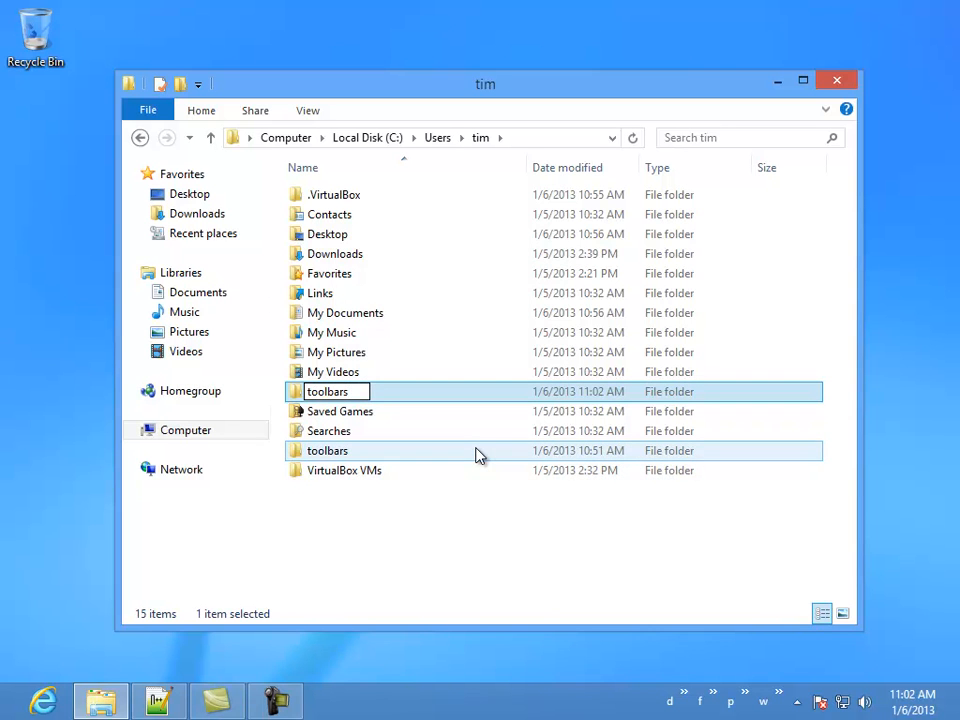
key(Return)
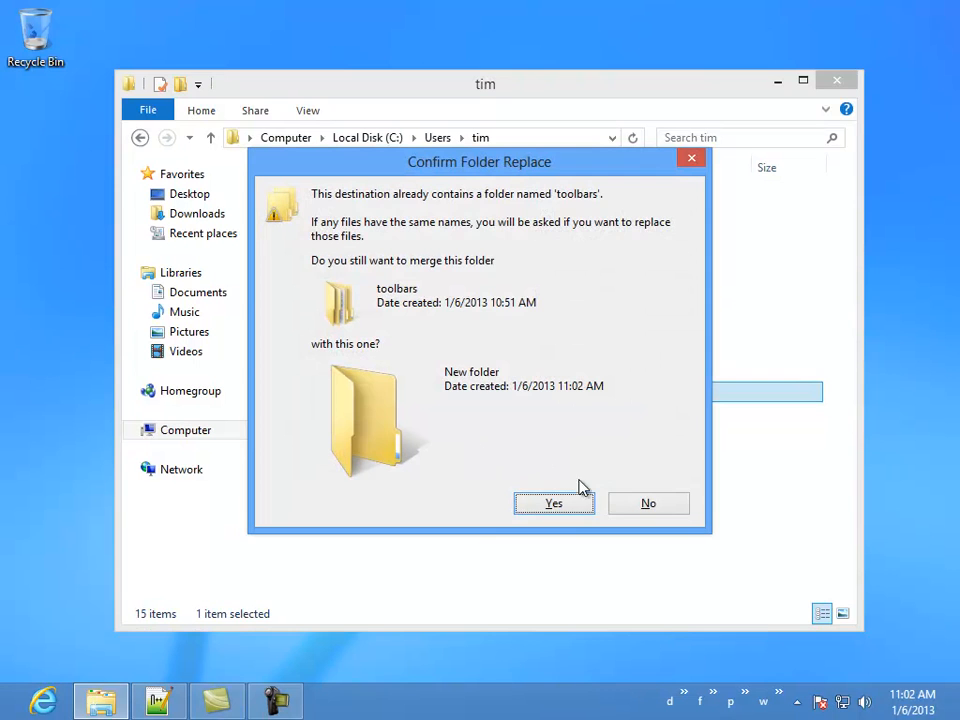
click(621, 506)
click(424, 533)
click(355, 393)
key(Delete)
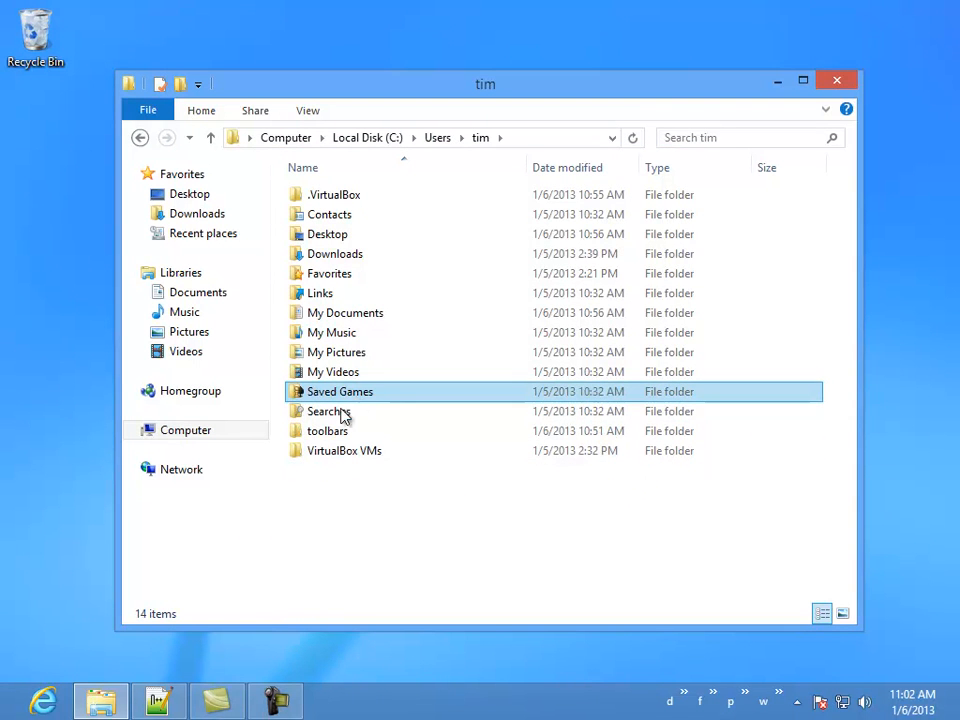
Open the existing toolbars folder and go into its p subfolder
double_click(334, 432)
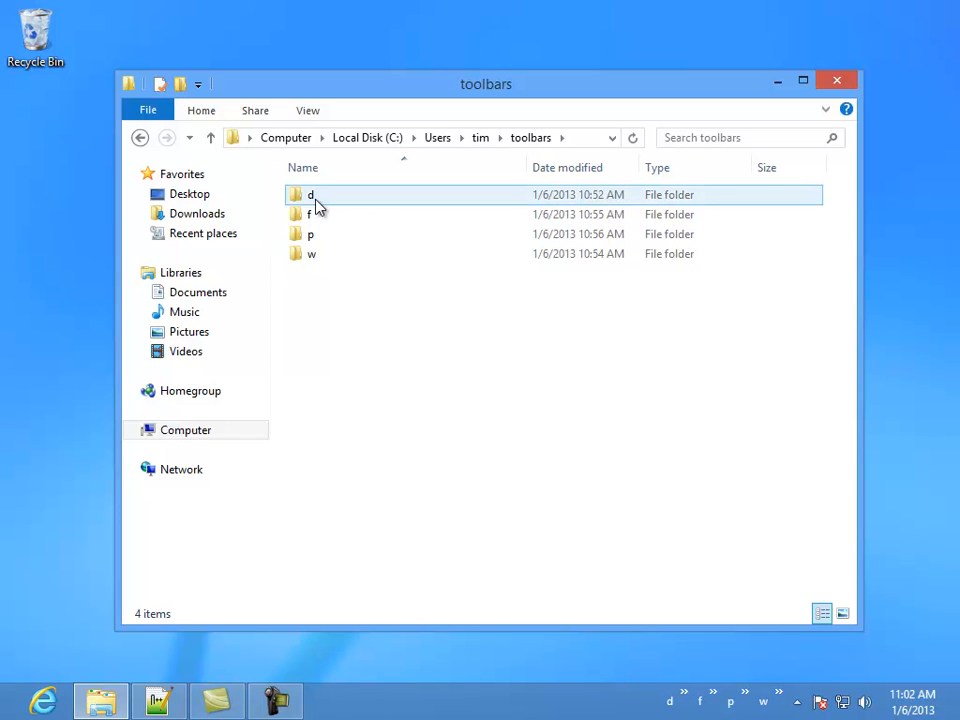
mouse_move(316, 204)
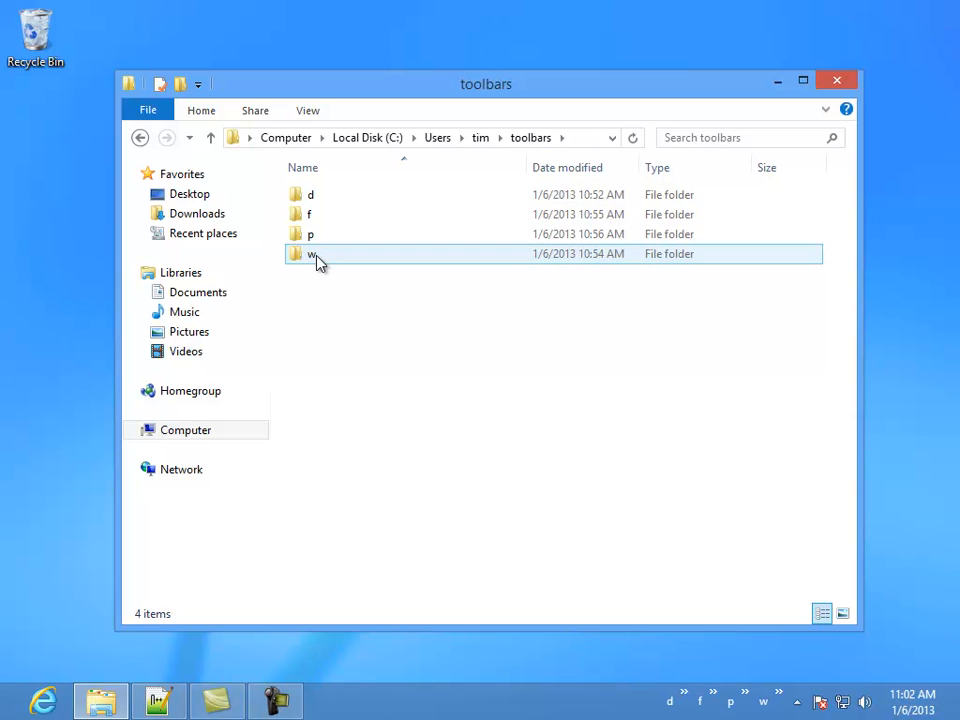
mouse_move(315, 259)
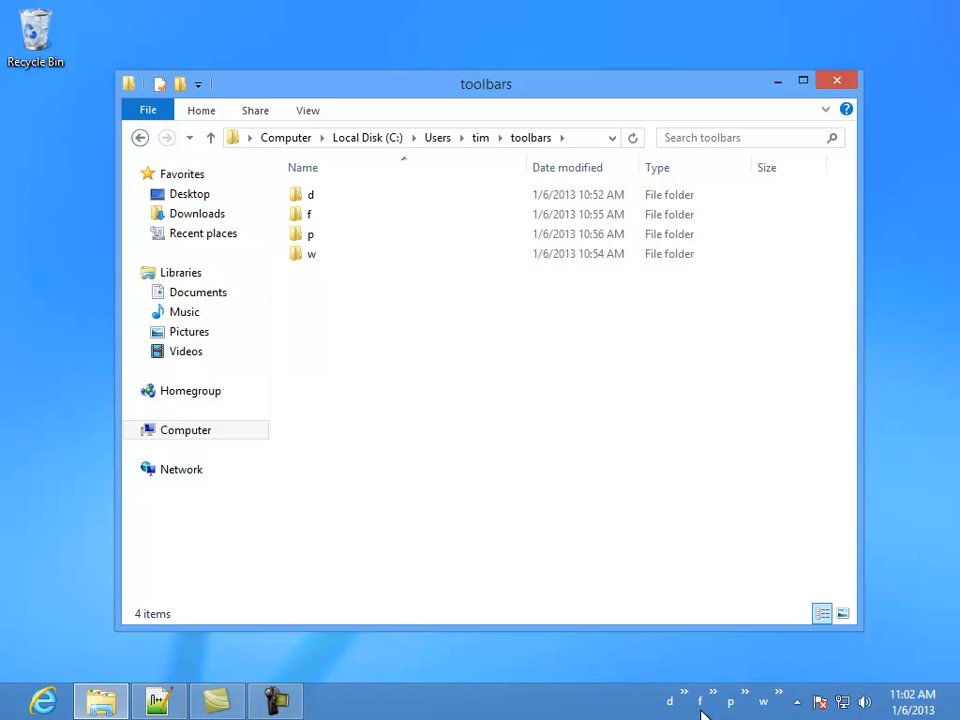
double_click(311, 240)
click(332, 343)
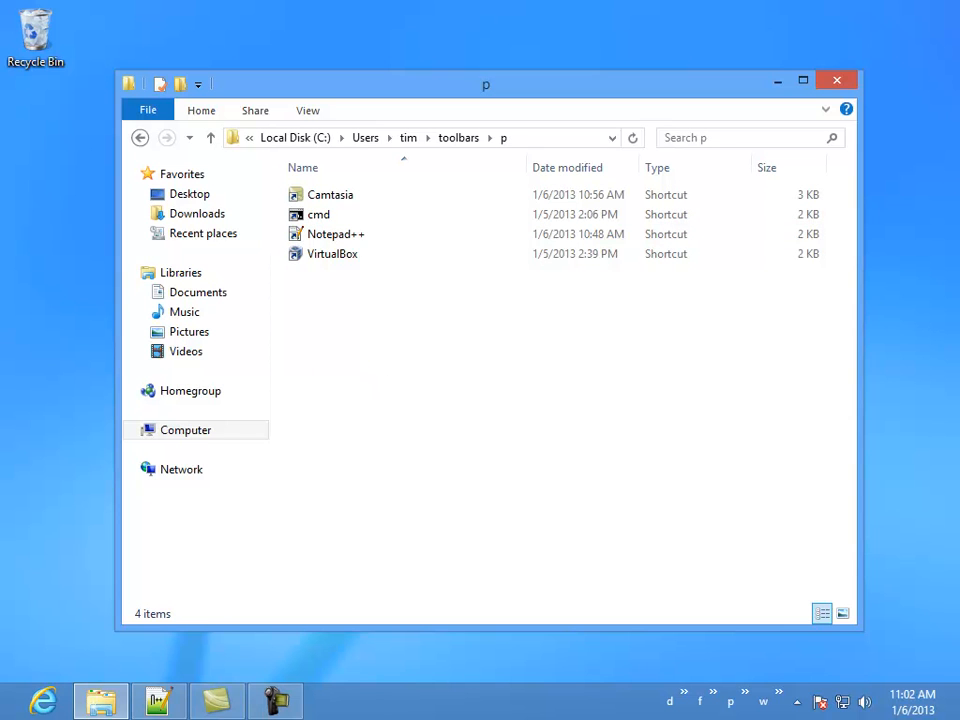
Search the installed apps for 7-zip and open the file location of 7-Zip File Manager
mouse_move(955, 355)
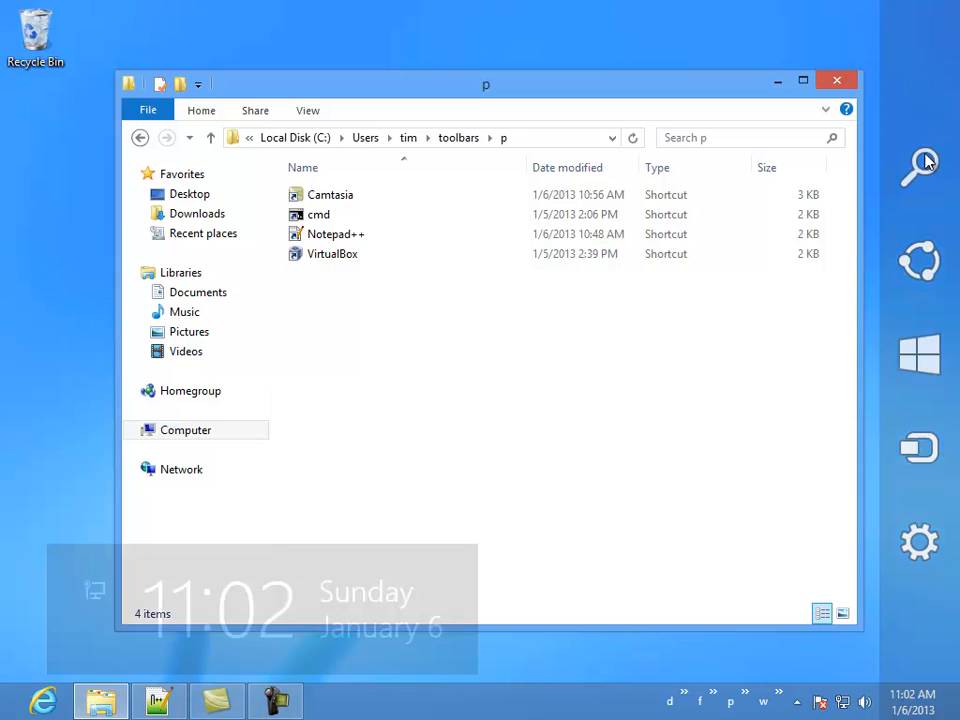
click(922, 177)
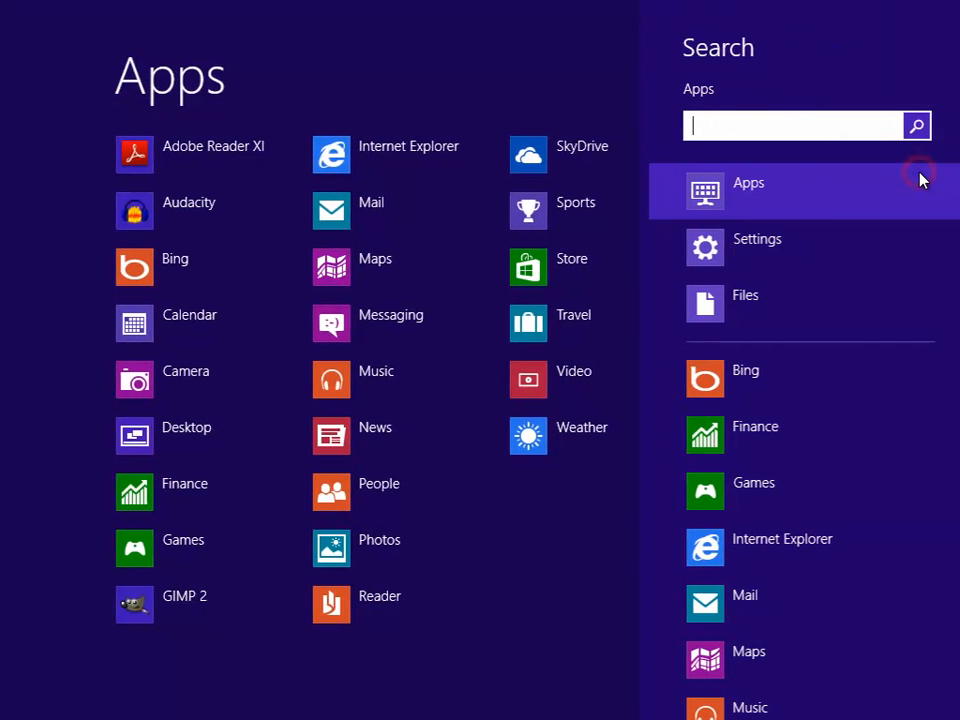
click(722, 130)
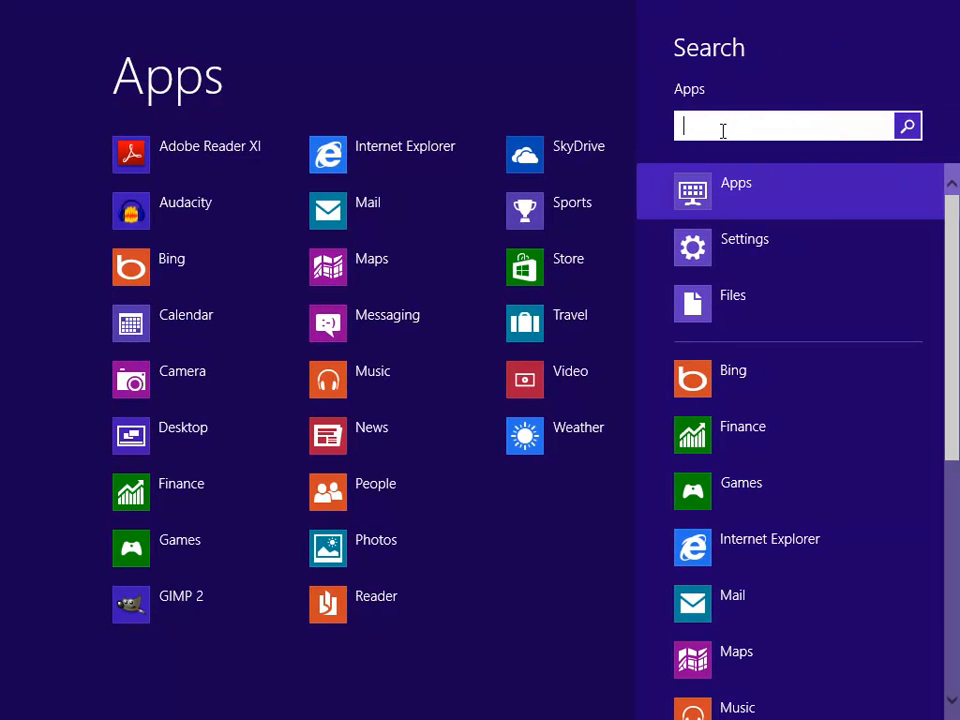
text(7-zip)
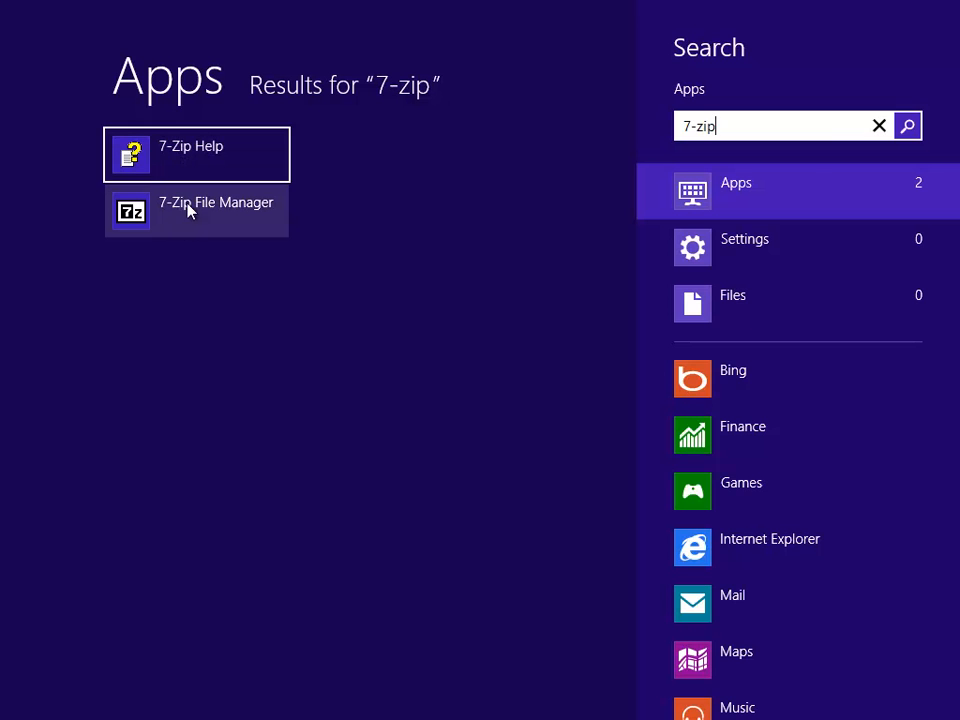
right_click(195, 230)
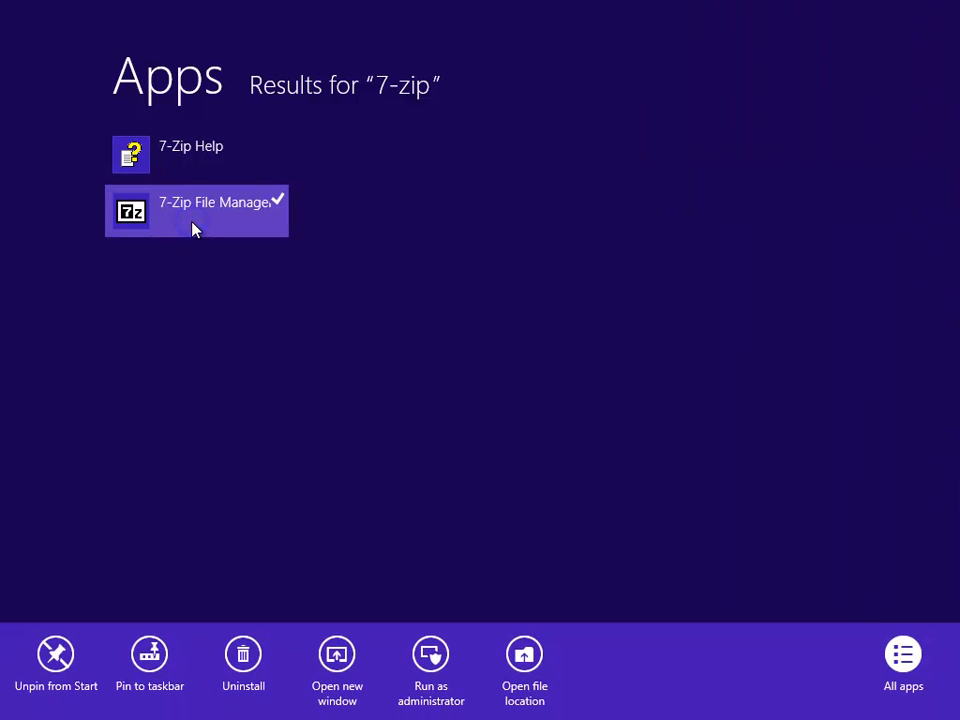
click(531, 680)
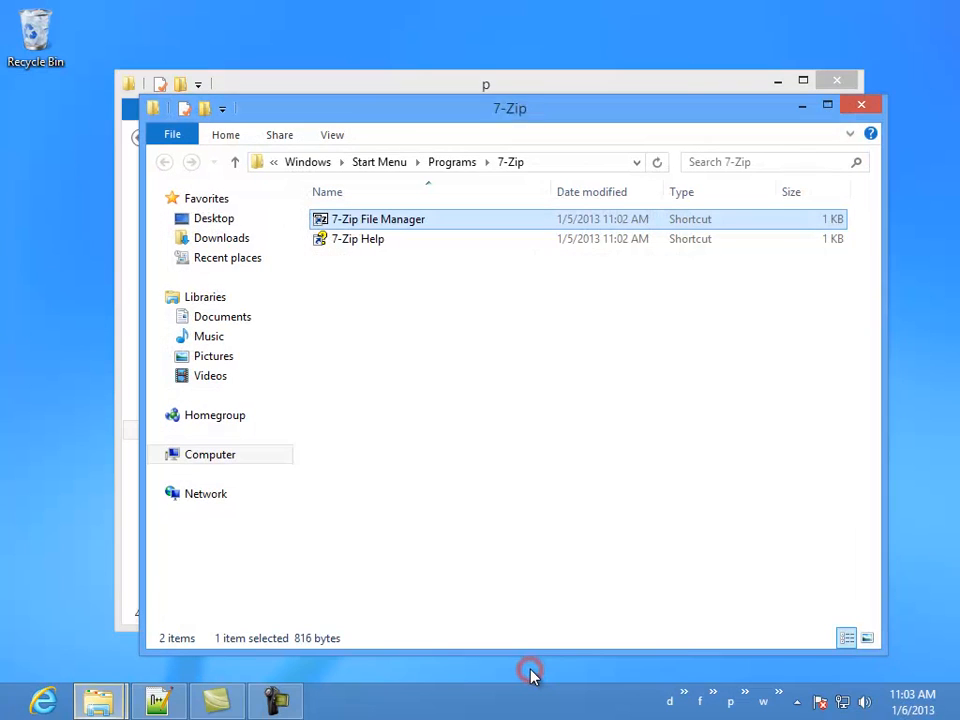
Send a 7-Zip File Manager shortcut to the desktop and close the 7-Zip folder window
right_click(345, 224)
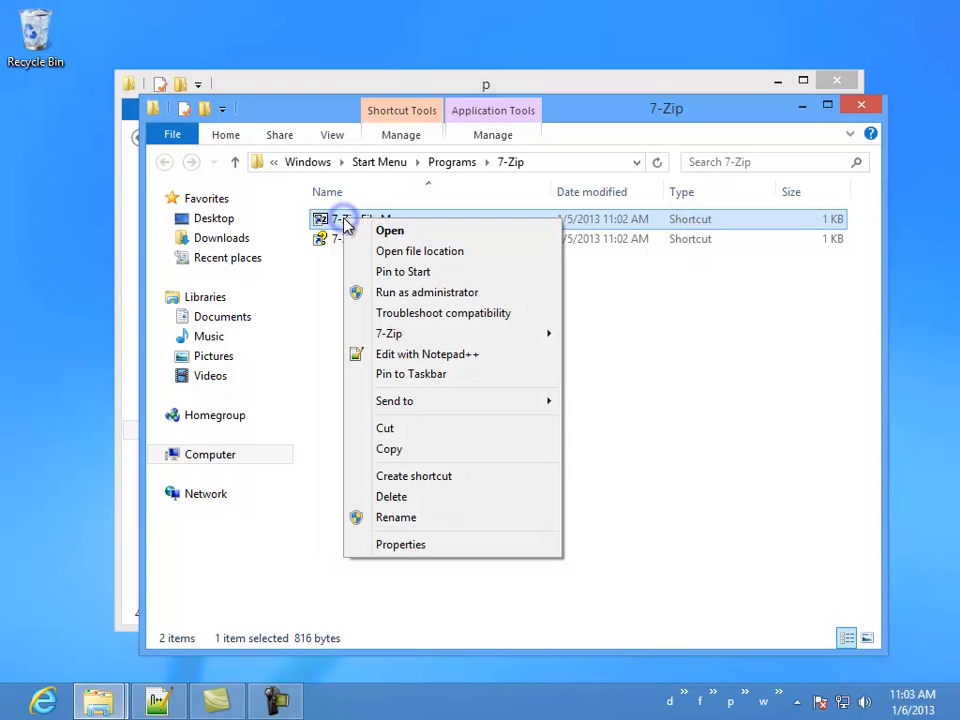
click(383, 402)
click(624, 424)
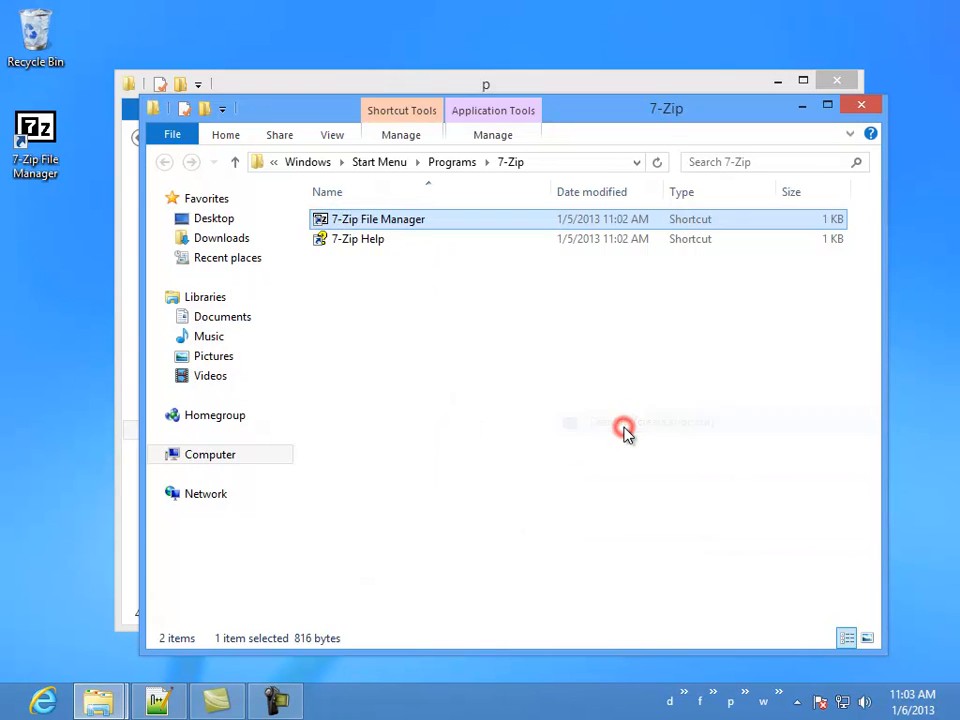
click(861, 105)
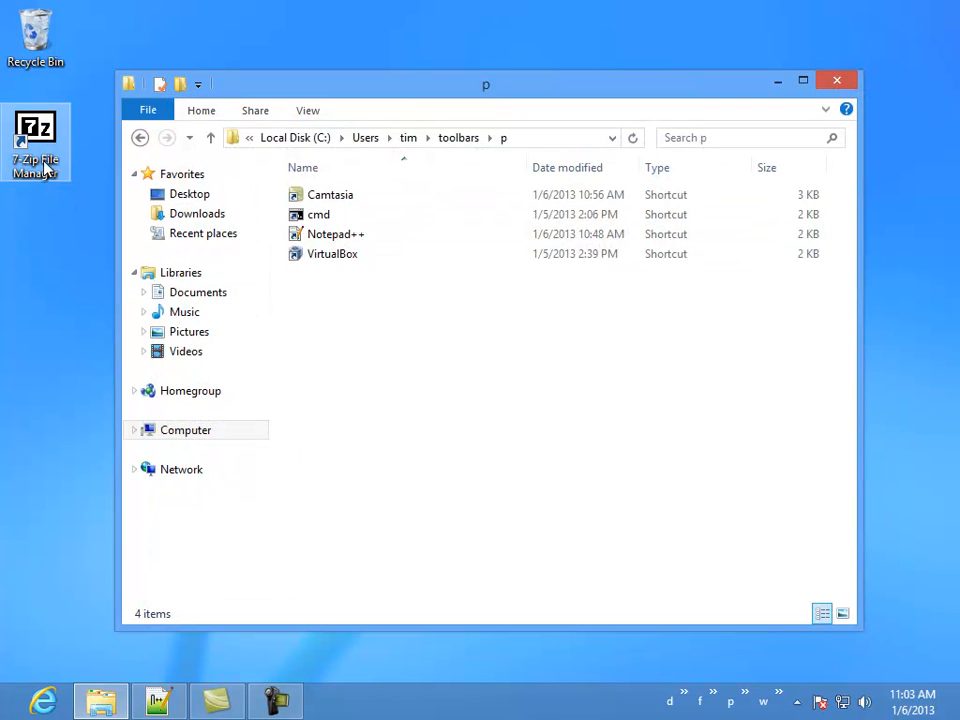
Move the 7-Zip File Manager shortcut from the desktop into the toolbars\p folder
right_click(47, 128)
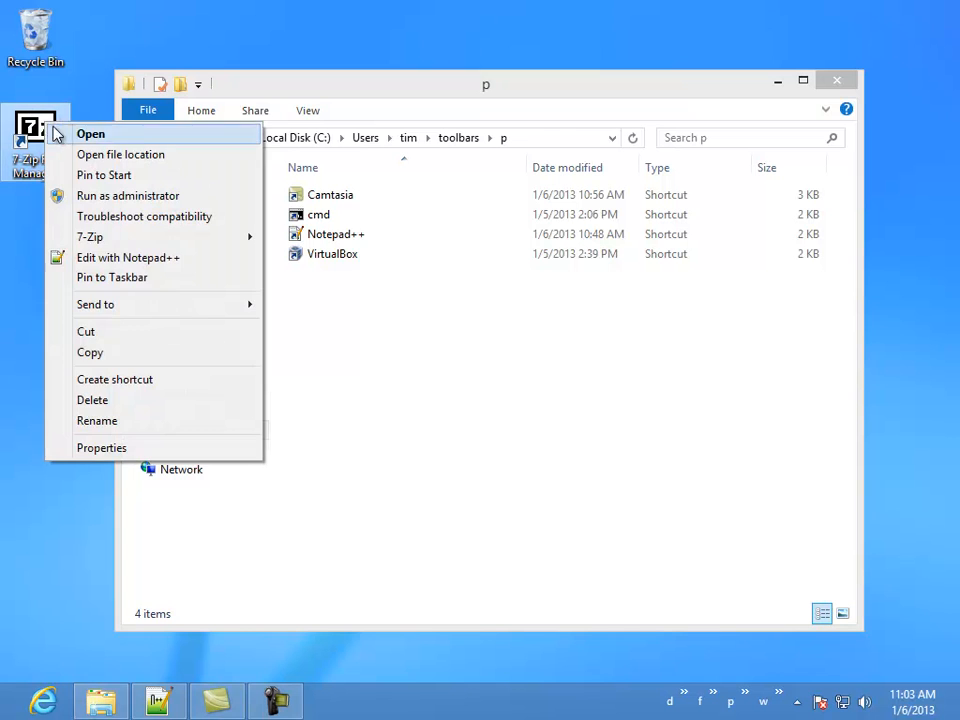
key(t)
right_click(377, 313)
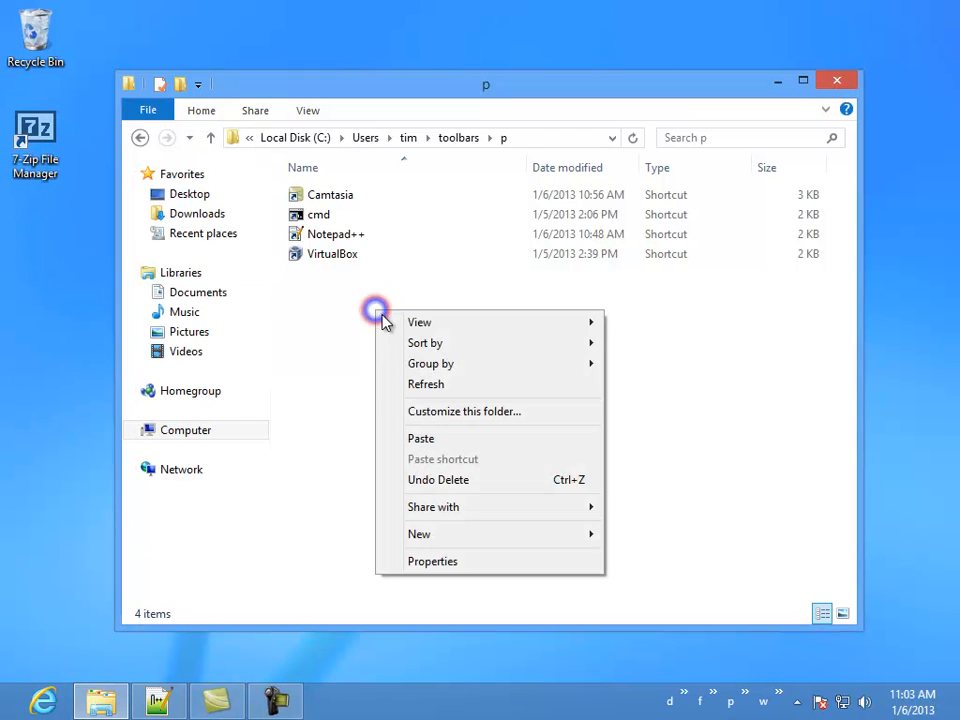
click(426, 440)
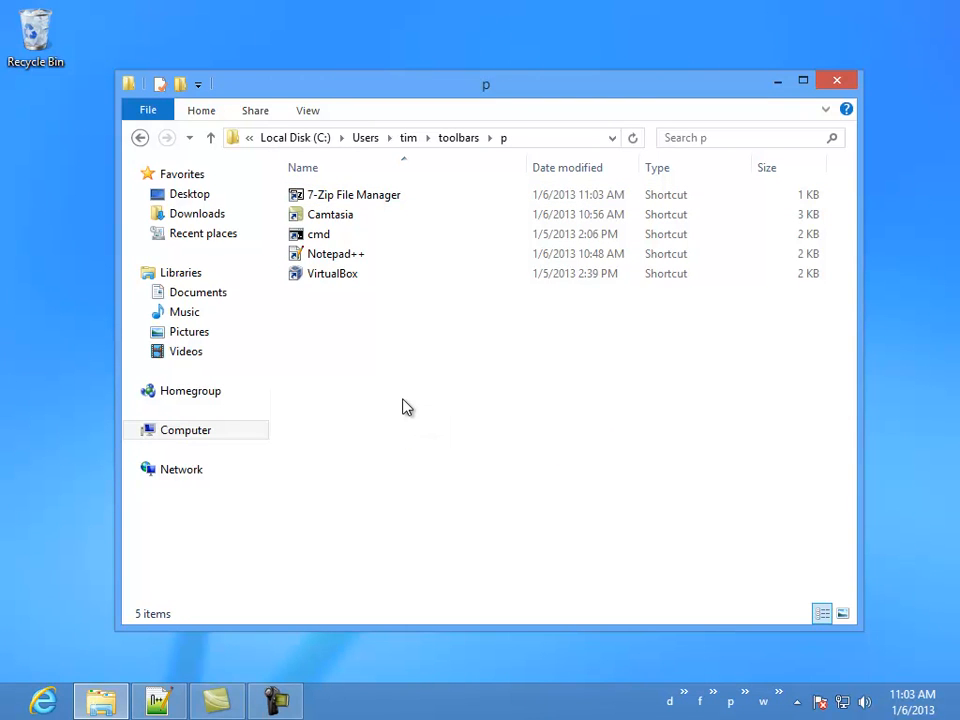
key(super+e)
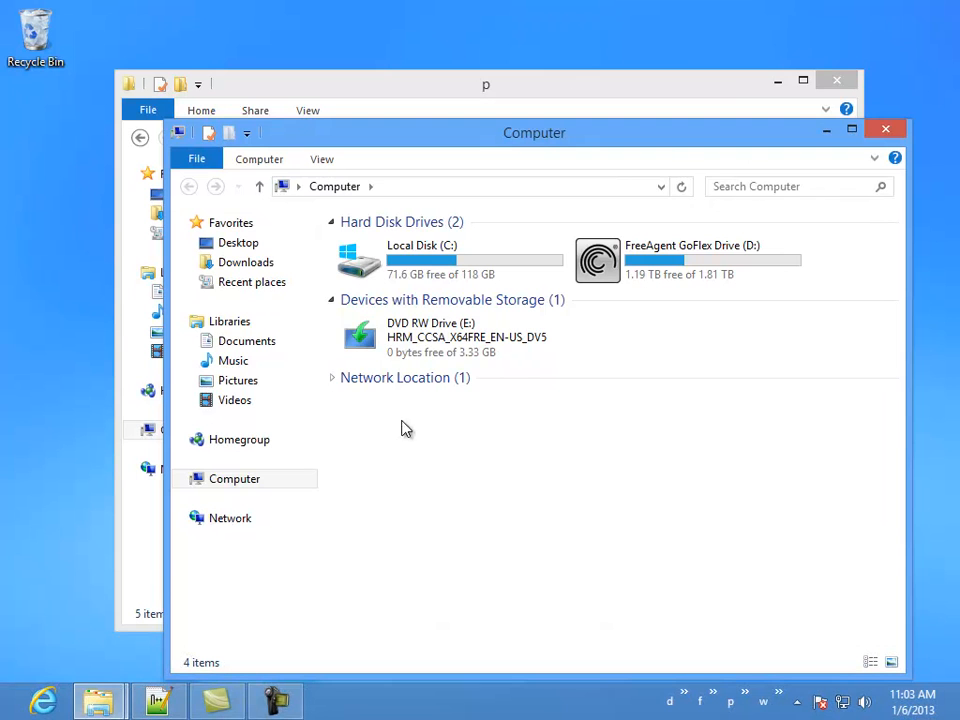
double_click(420, 270)
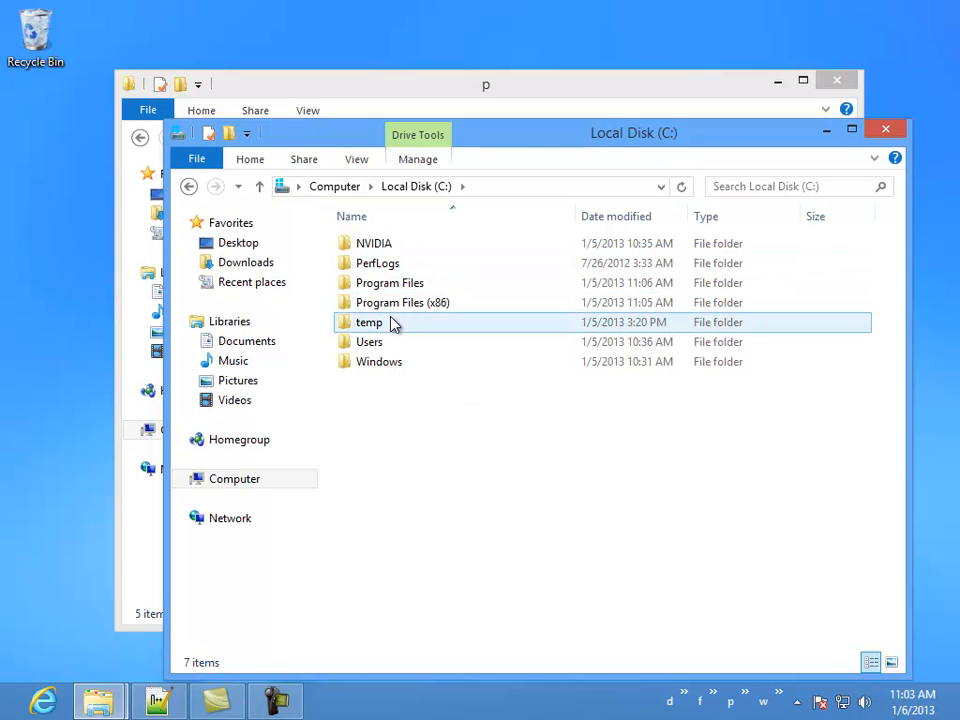
click(887, 131)
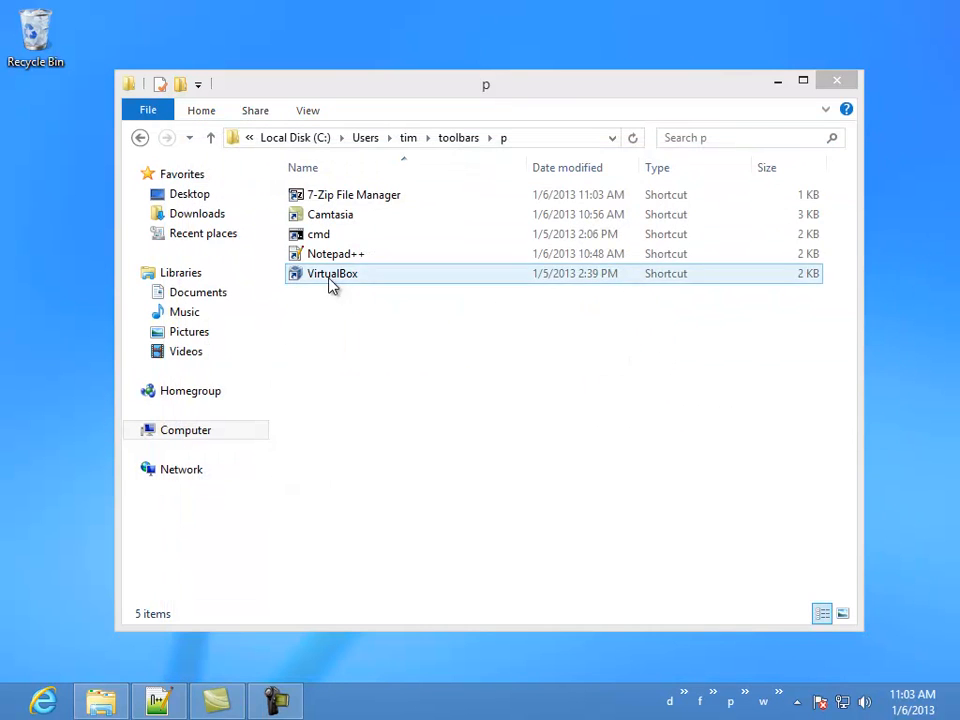
Go to the f subfolder of toolbars and start creating a new shortcut there
click(459, 142)
mouse_move(298, 244)
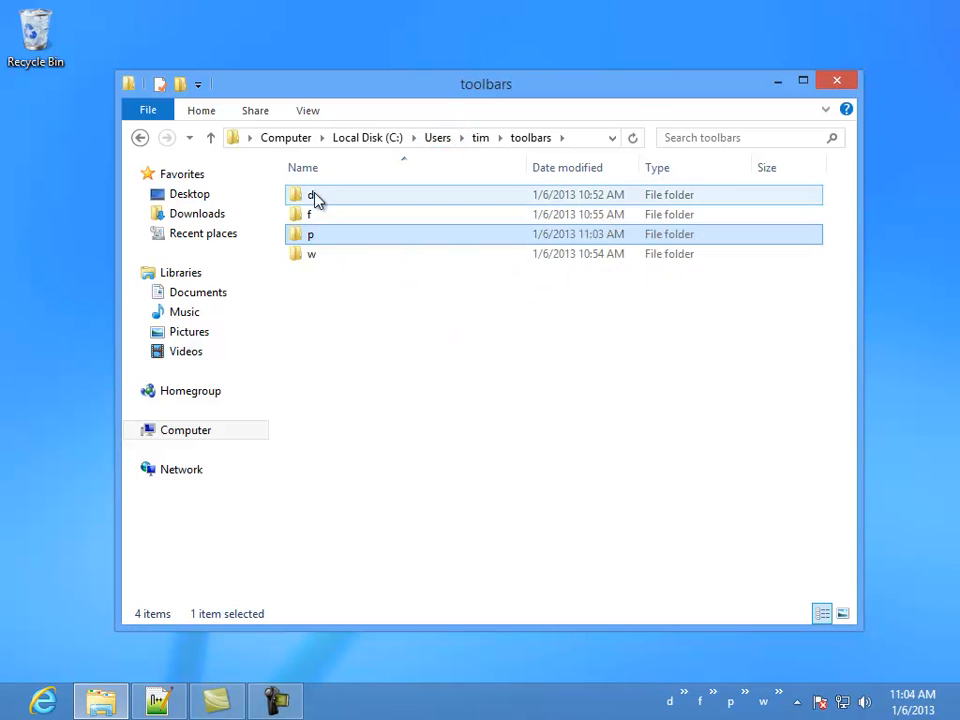
double_click(316, 218)
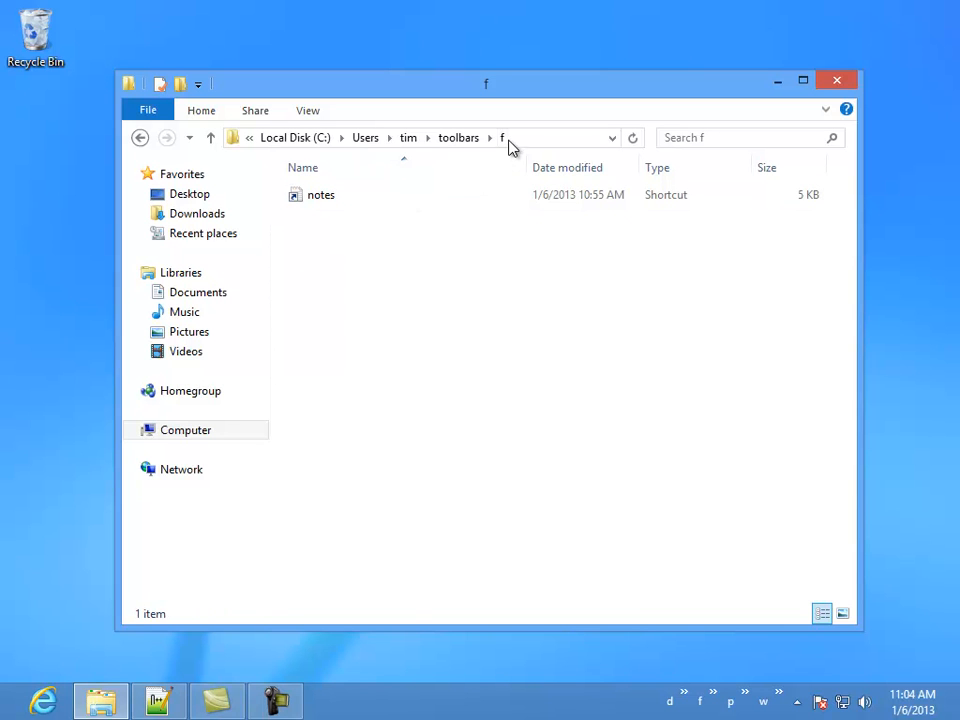
right_click(356, 279)
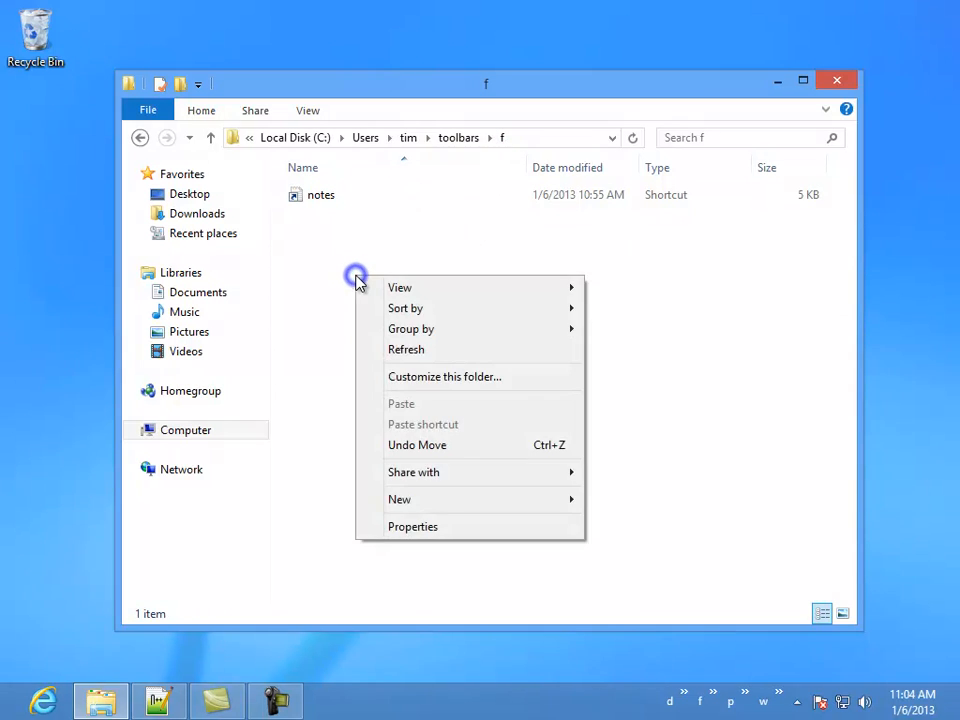
click(405, 500)
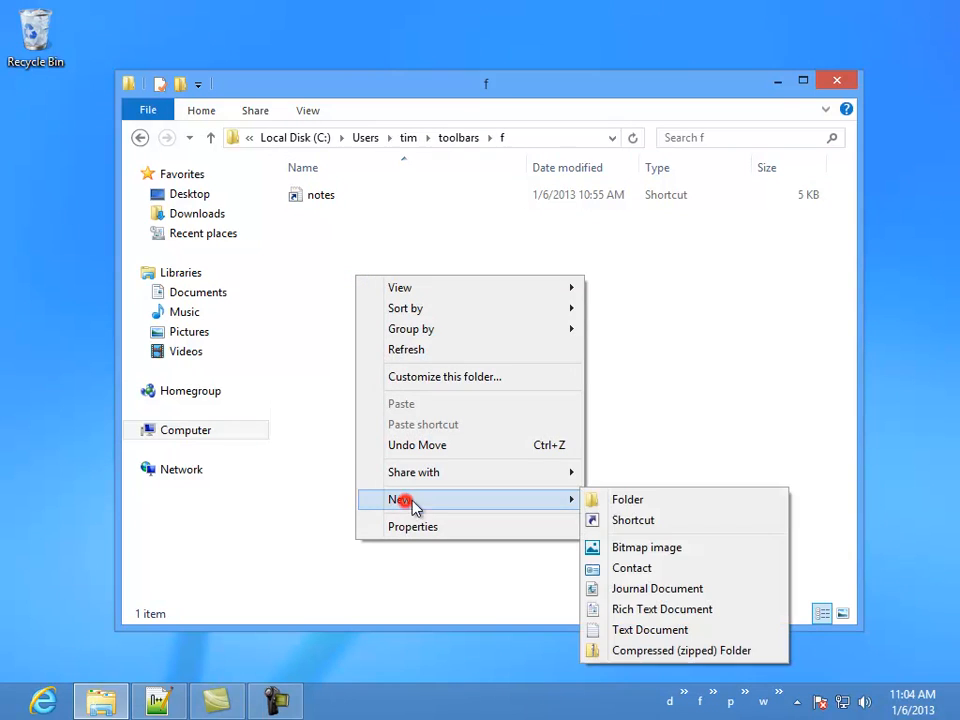
click(695, 521)
Choose the notes file in My Documents as the shortcut's target, proceed to the naming page and cancel the shortcut
click(661, 341)
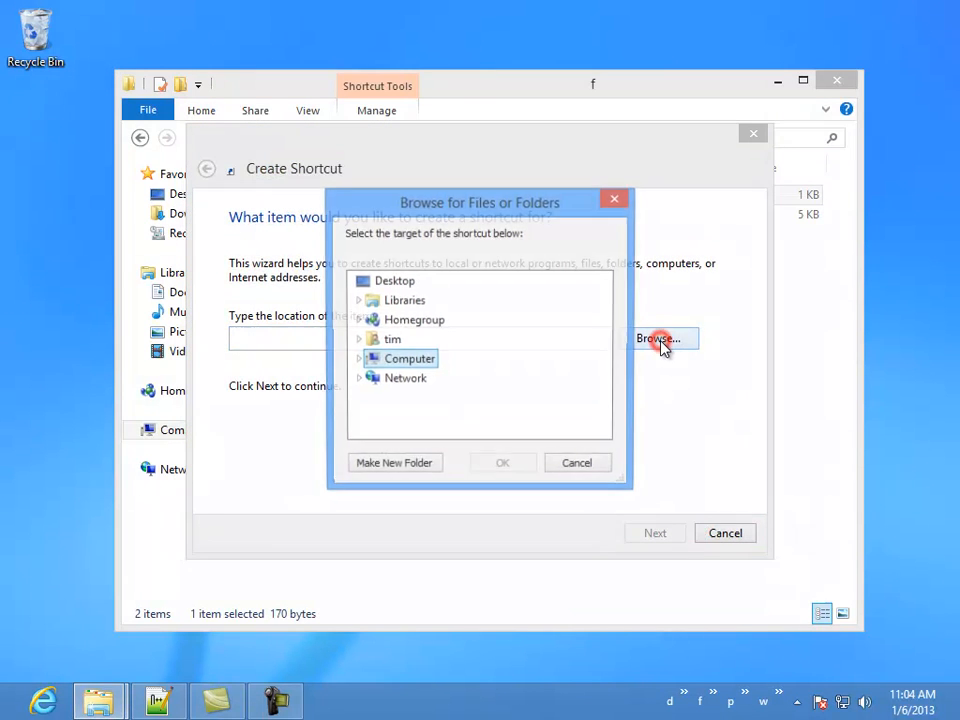
click(358, 362)
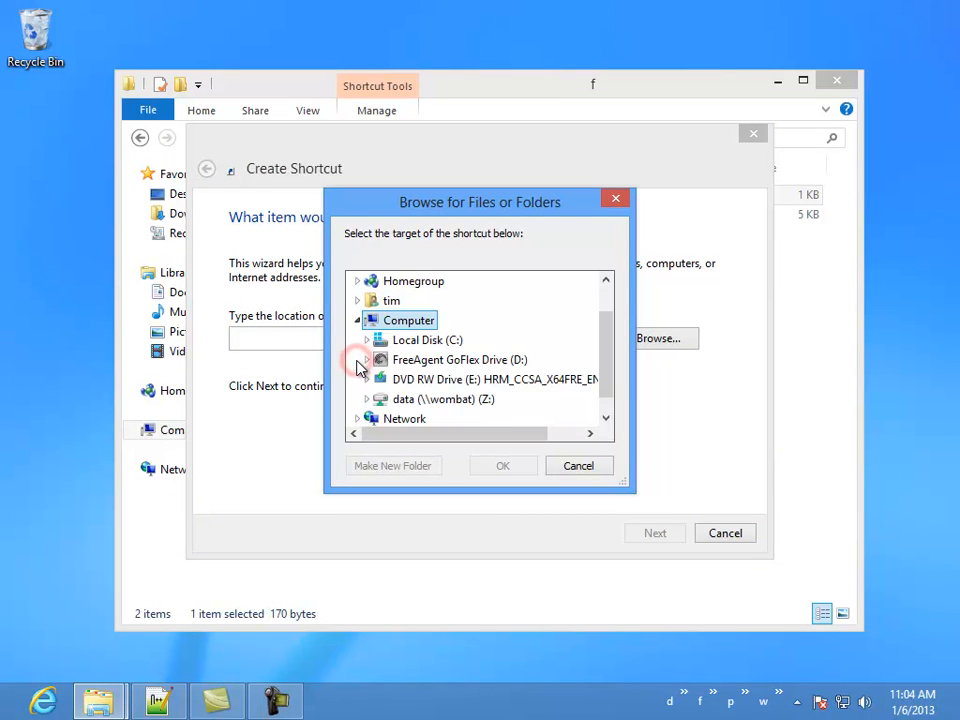
click(357, 300)
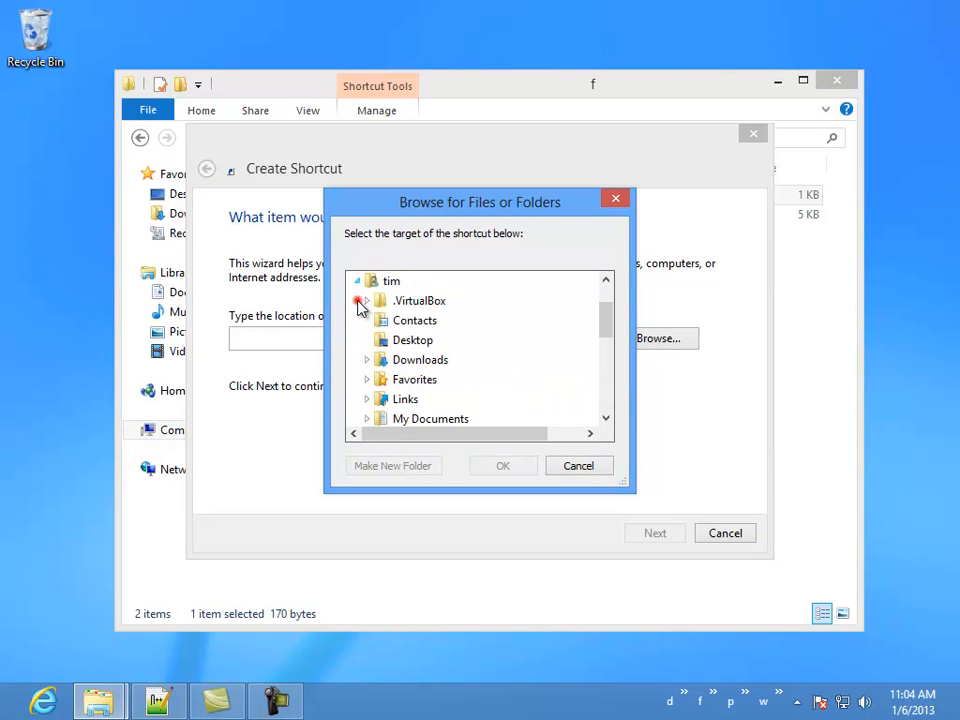
click(415, 418)
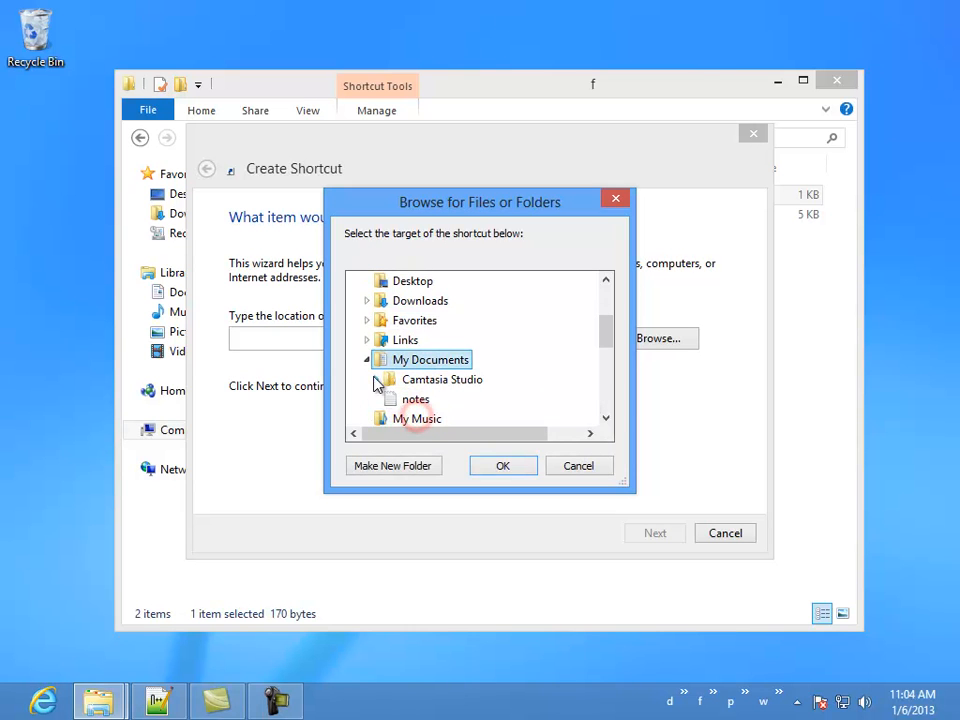
click(423, 400)
click(519, 472)
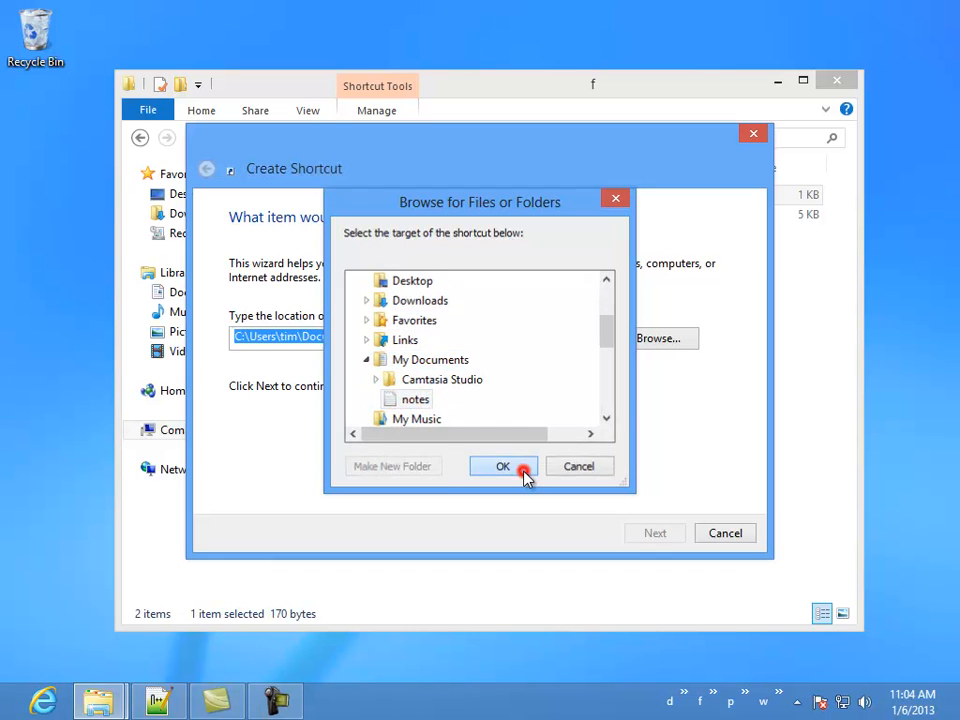
click(664, 539)
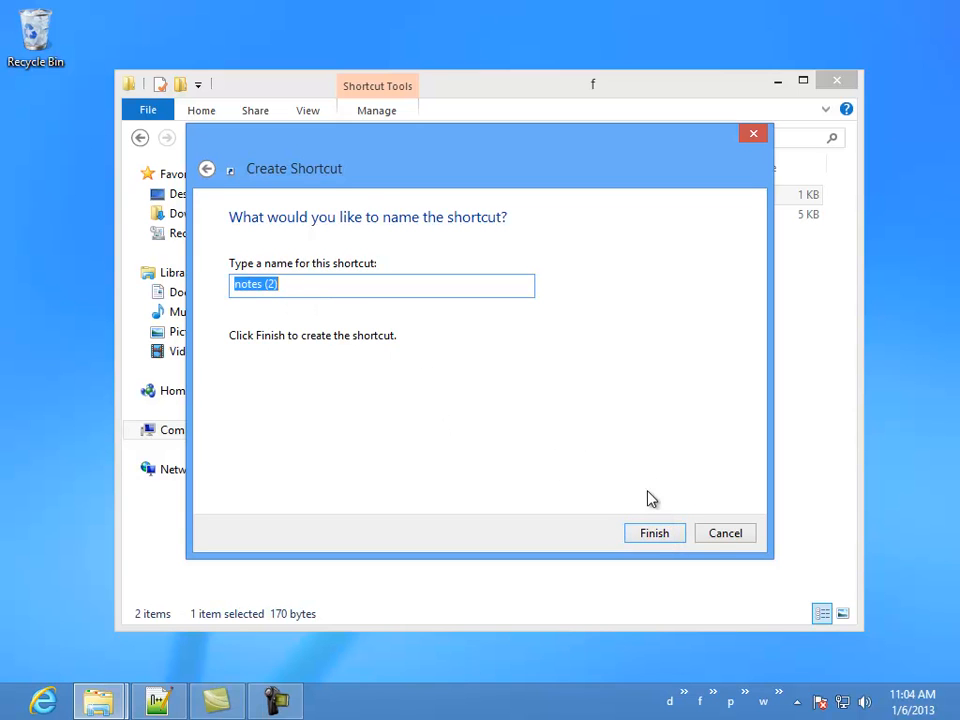
click(724, 540)
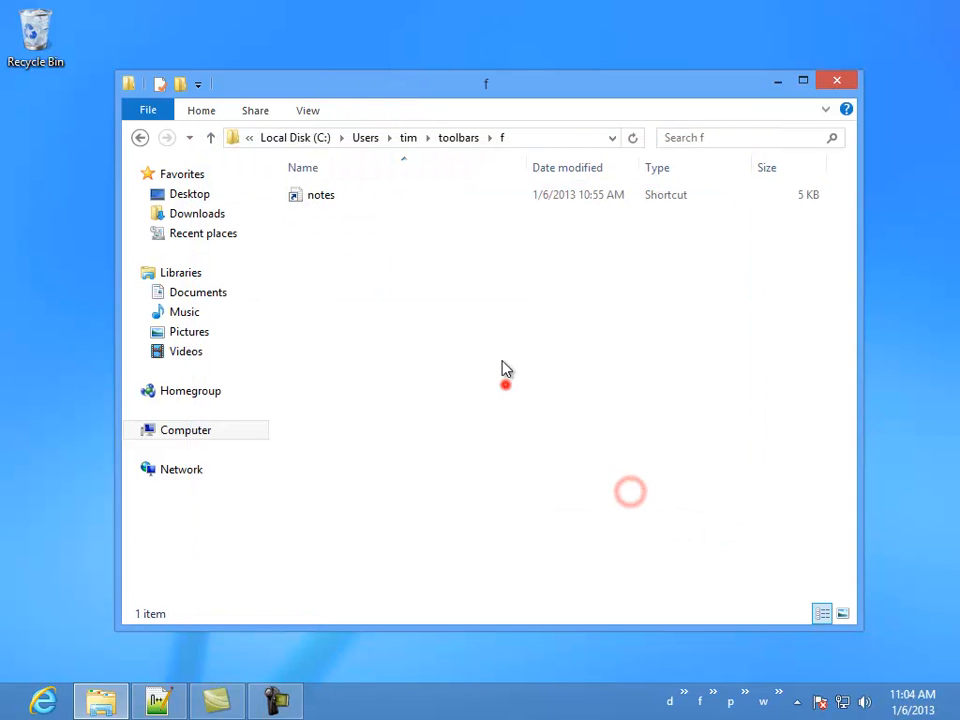
Go to the toolbars\d folder and start a new shortcut that targets the user profile's Downloads folder
click(459, 137)
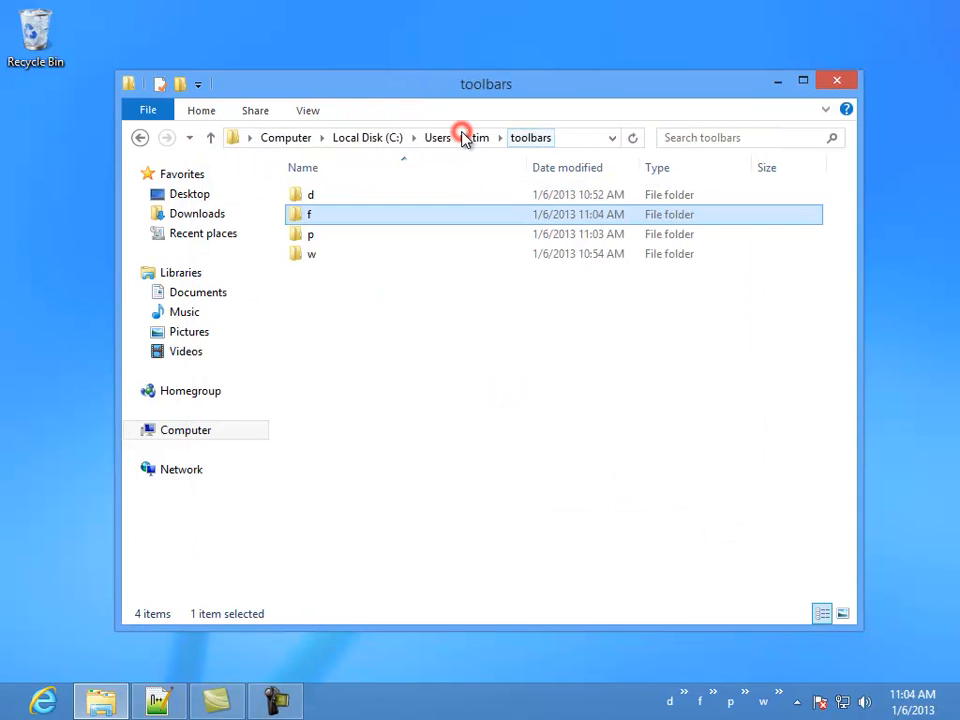
double_click(296, 195)
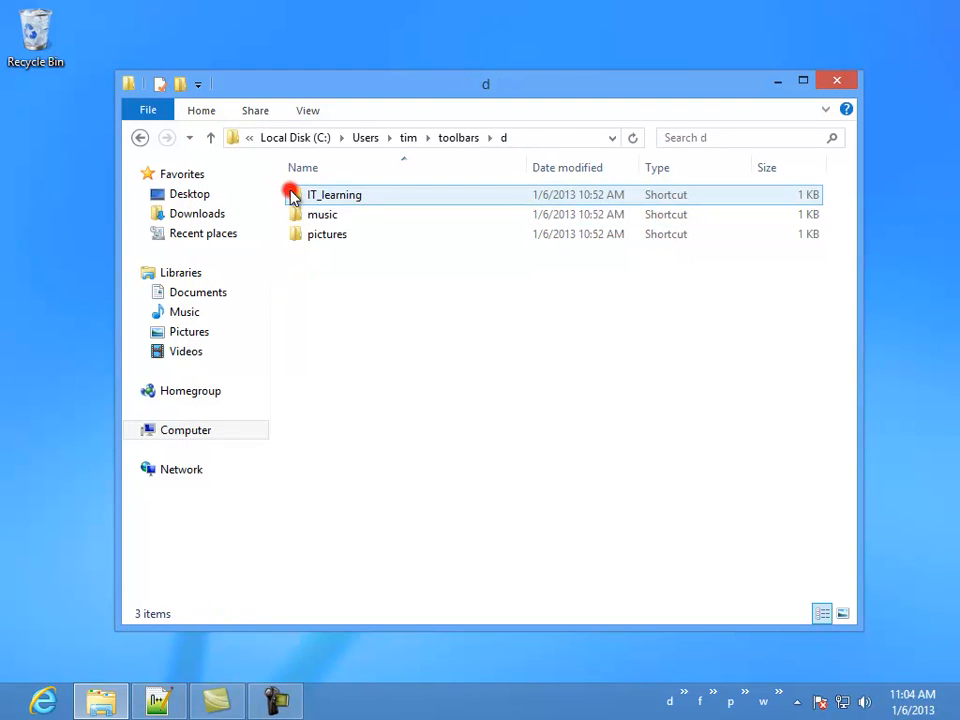
right_click(348, 322)
mouse_move(425, 550)
click(630, 563)
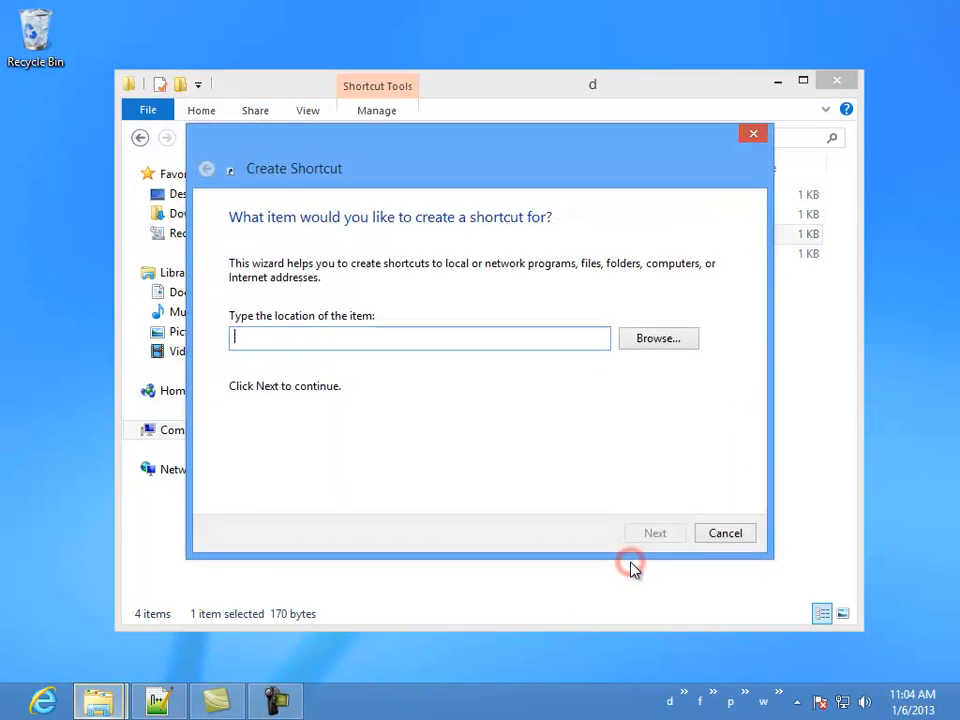
click(672, 343)
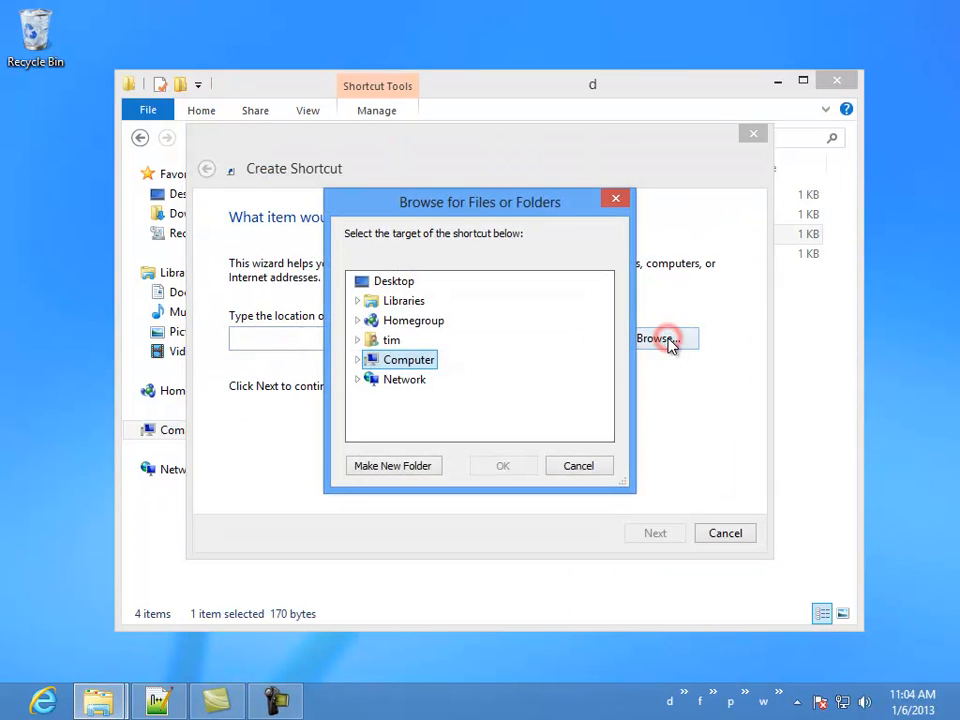
click(357, 340)
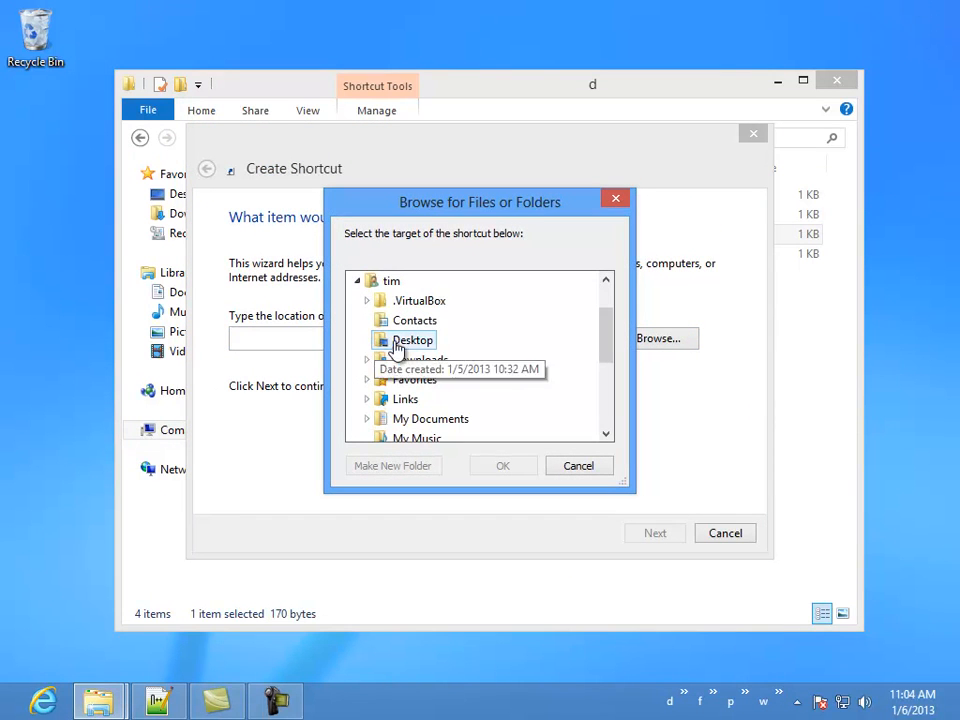
double_click(427, 366)
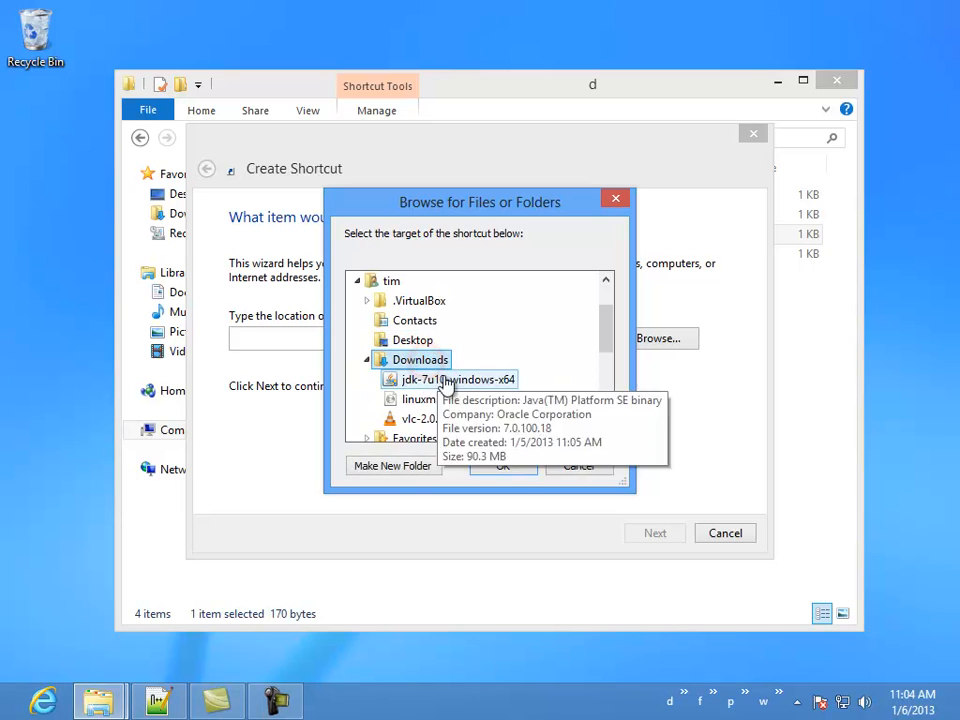
click(506, 464)
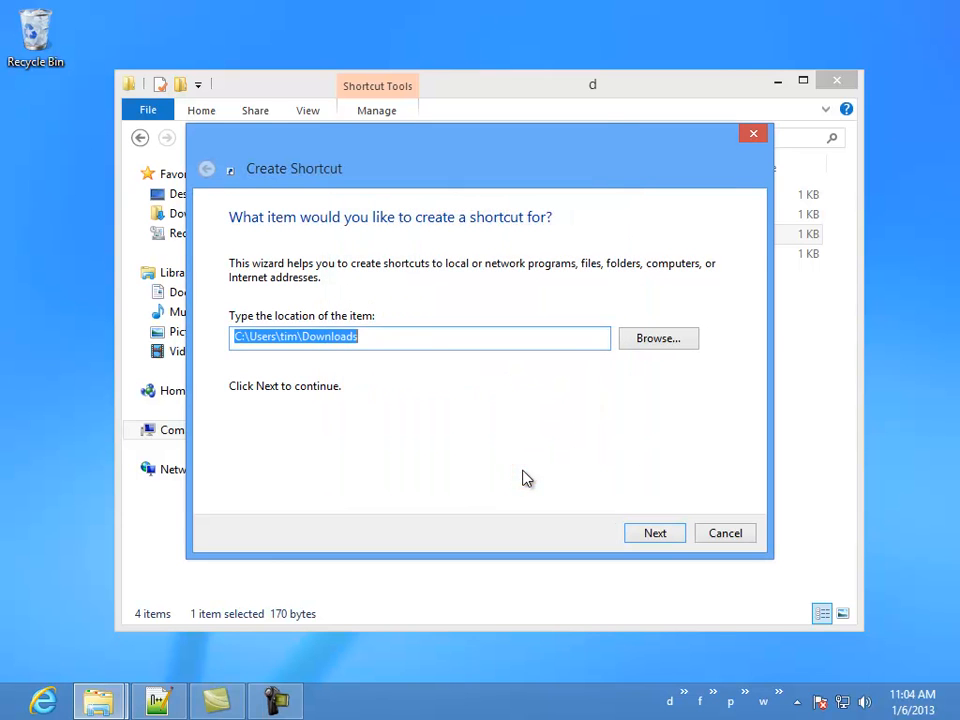
Finish creating the shortcut with the name Downloads
click(654, 532)
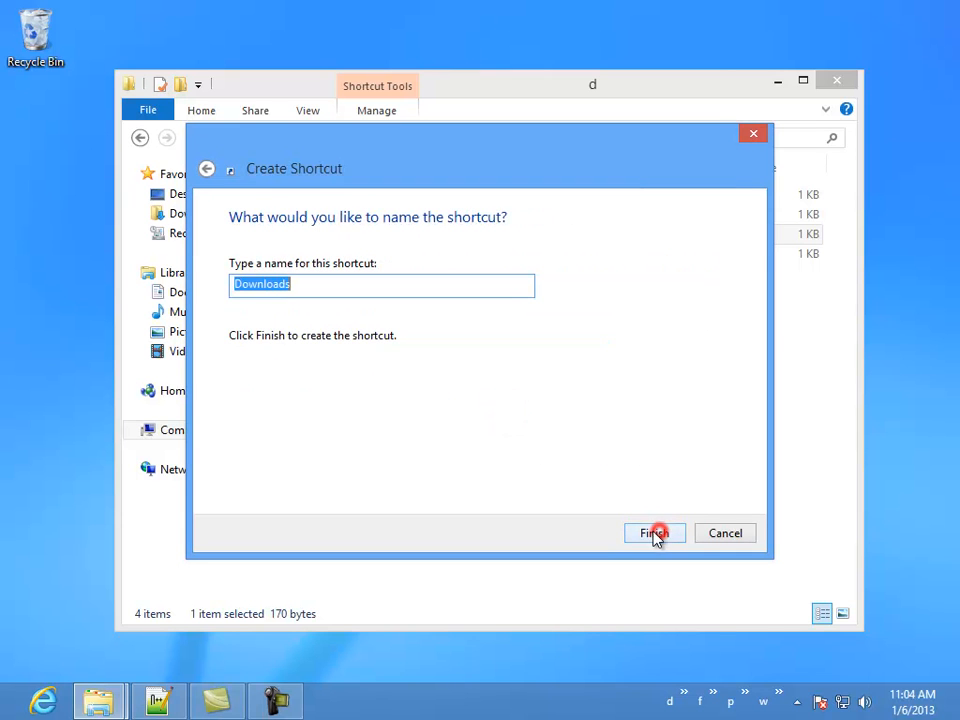
click(302, 291)
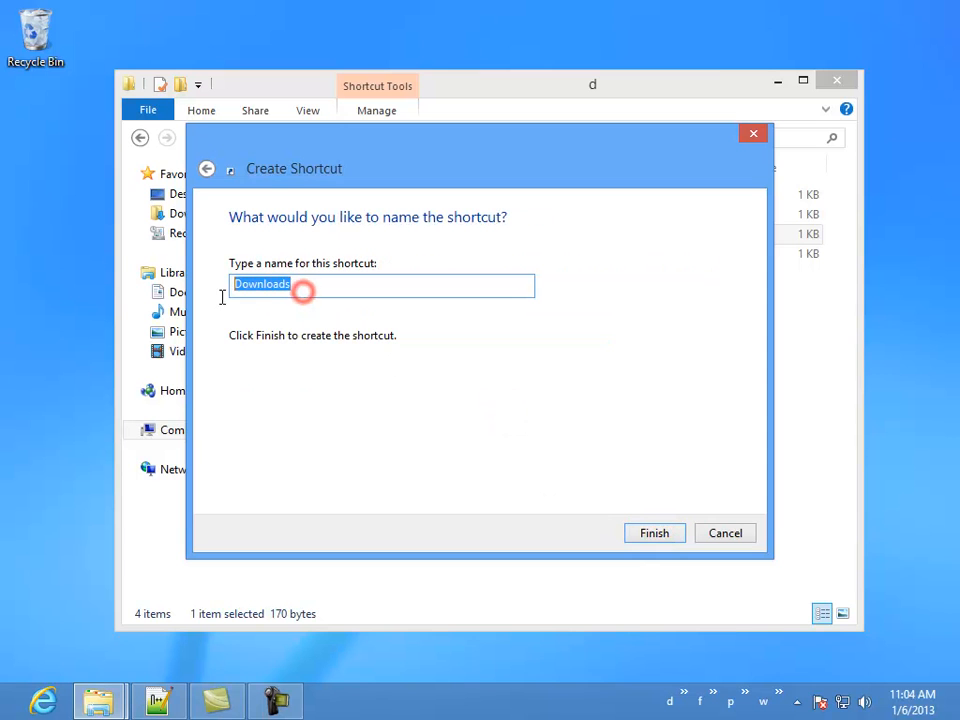
click(654, 533)
click(608, 507)
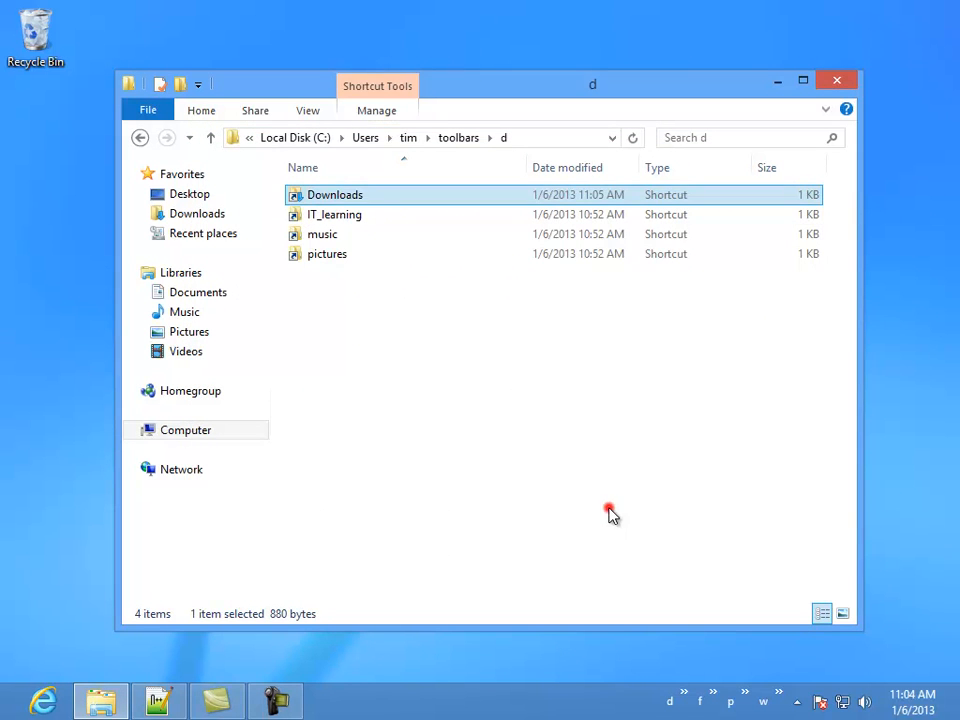
click(466, 138)
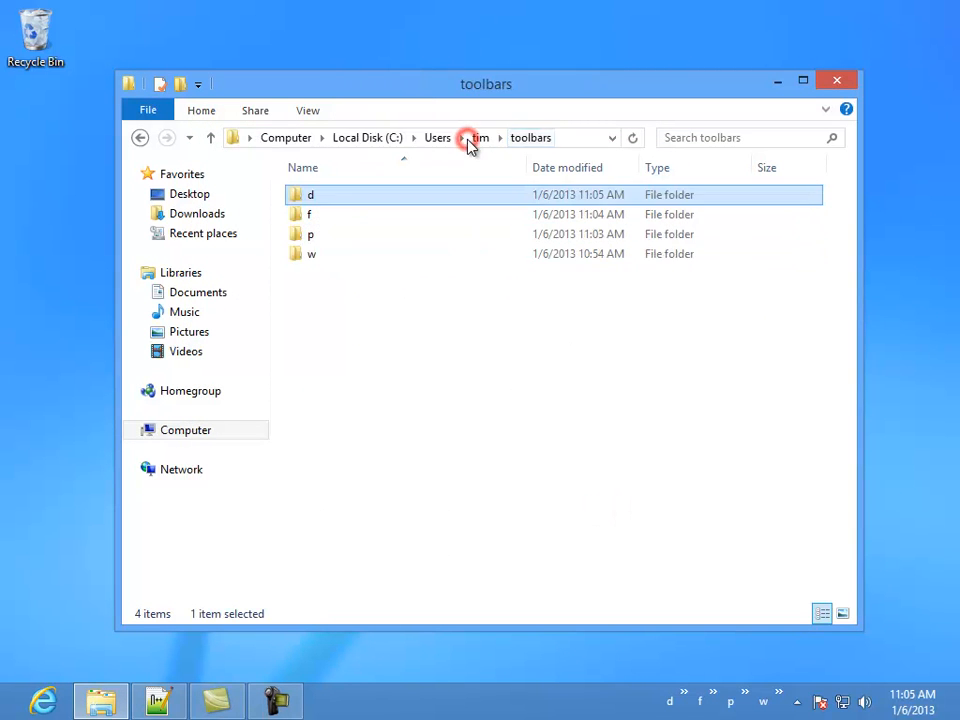
double_click(311, 256)
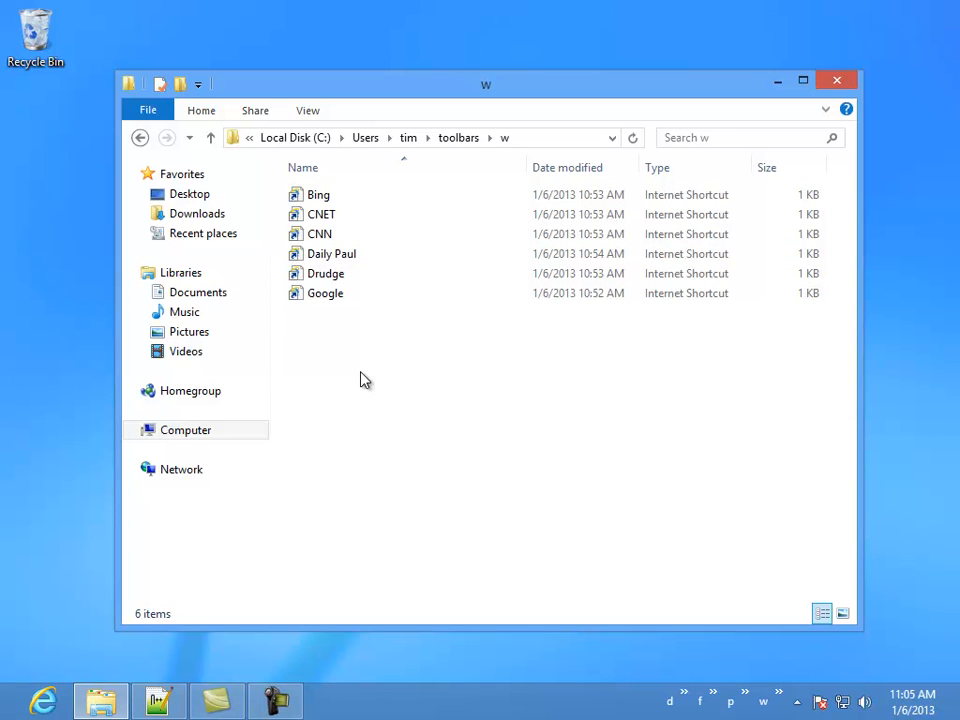
right_click(365, 380)
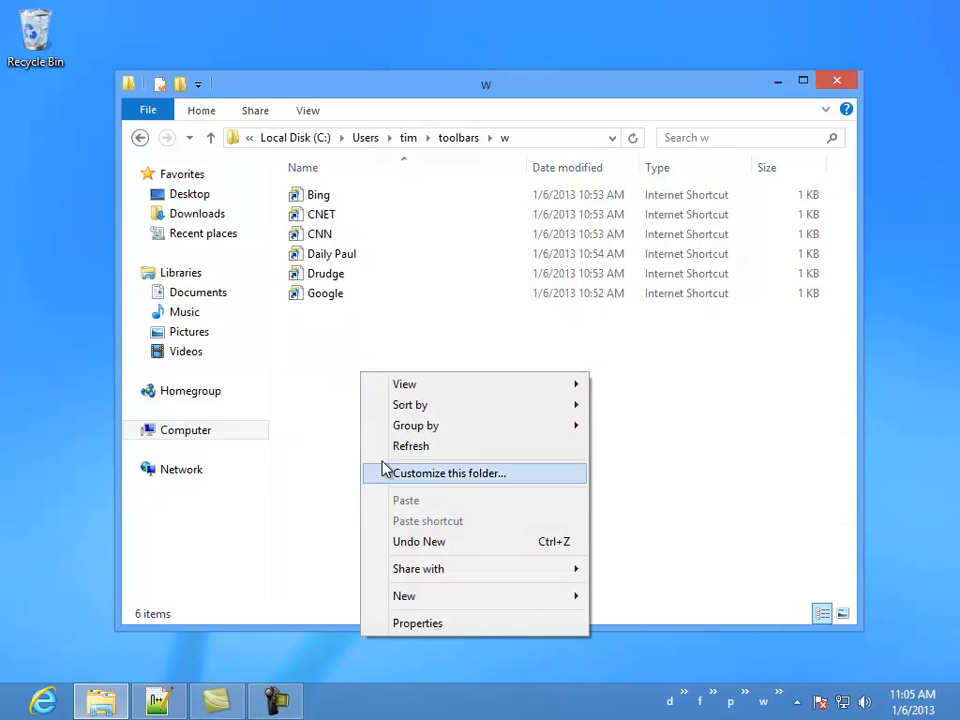
mouse_move(407, 606)
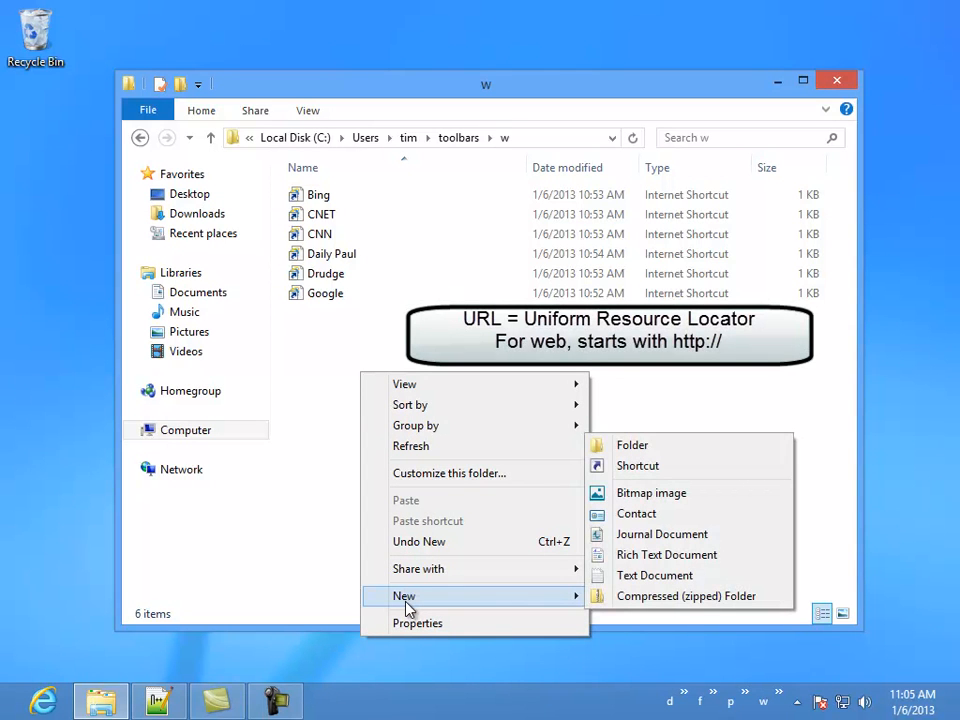
click(670, 467)
click(331, 337)
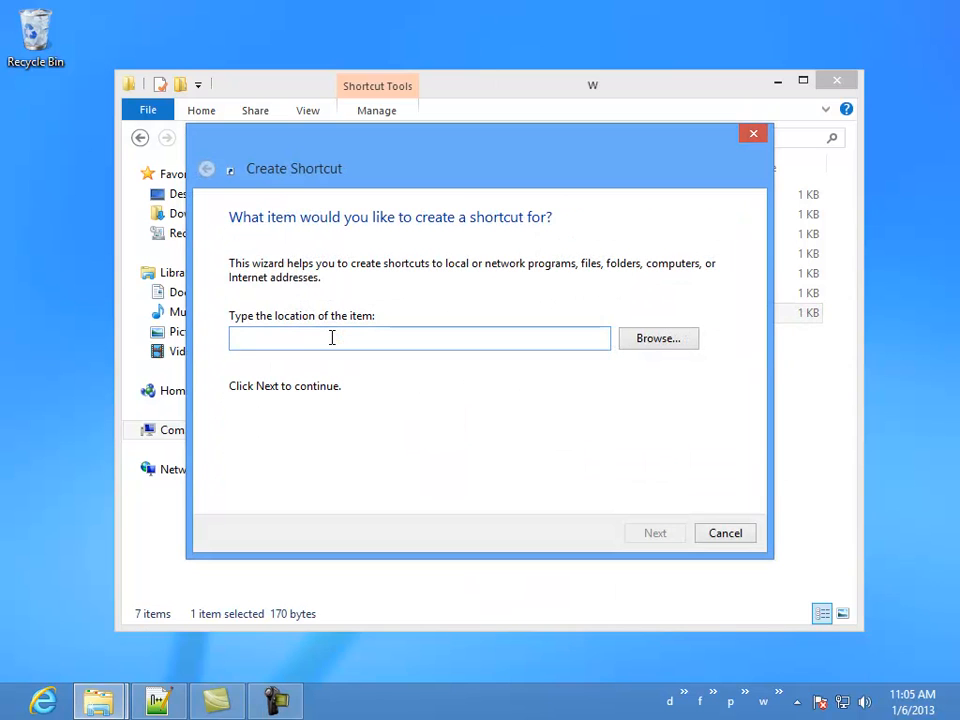
text(http://www.foxnews.com)
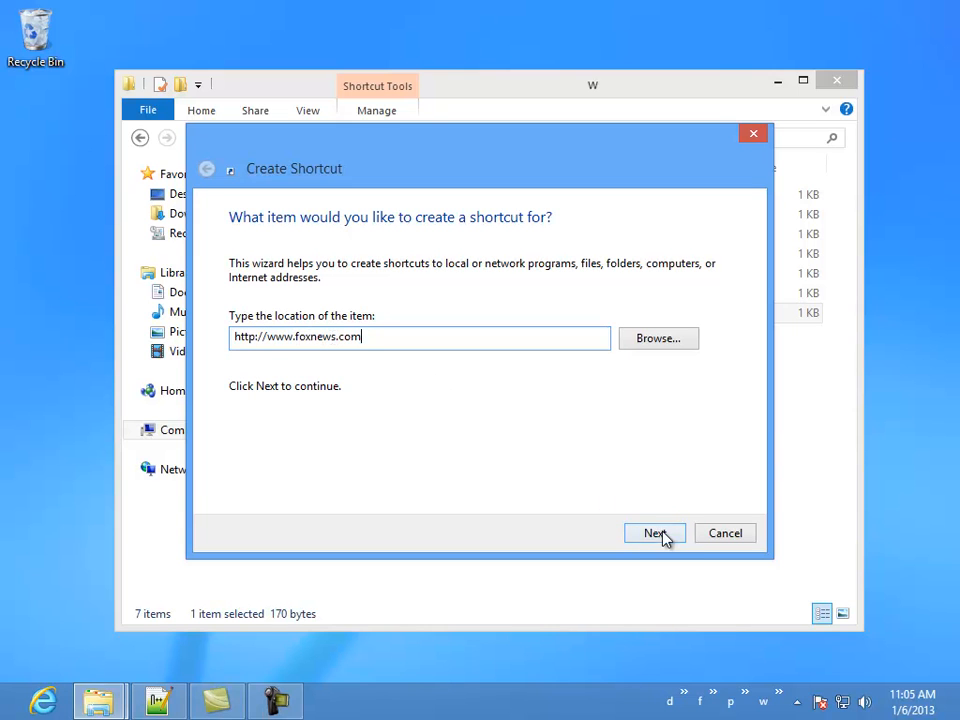
Name the web shortcut Fox, finish creating it and clear the file selection
click(655, 533)
text(Fox)
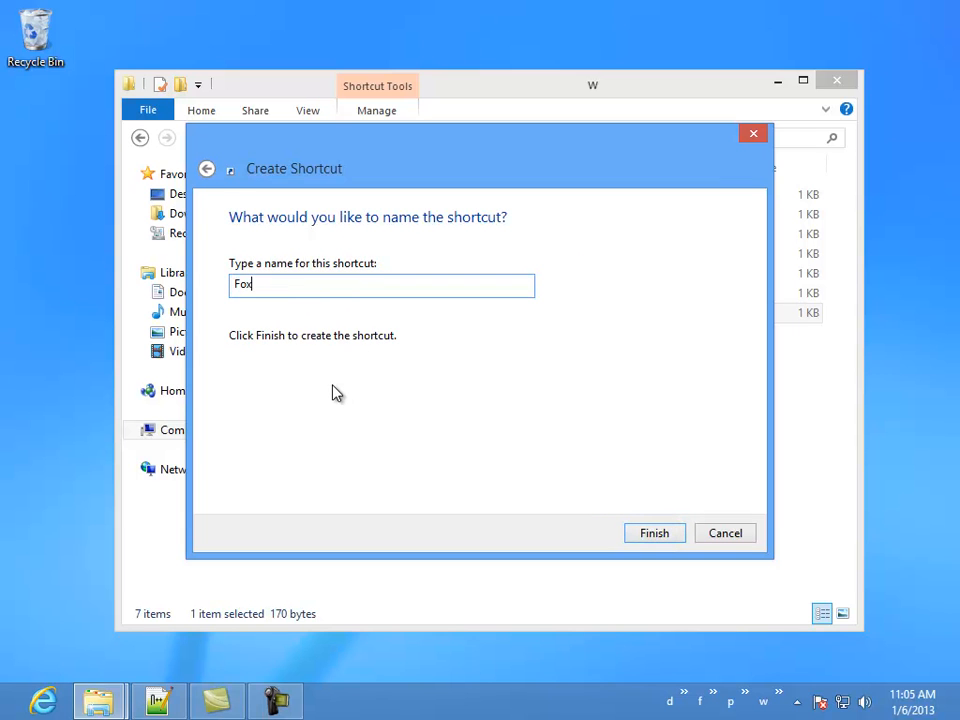
click(654, 533)
click(653, 531)
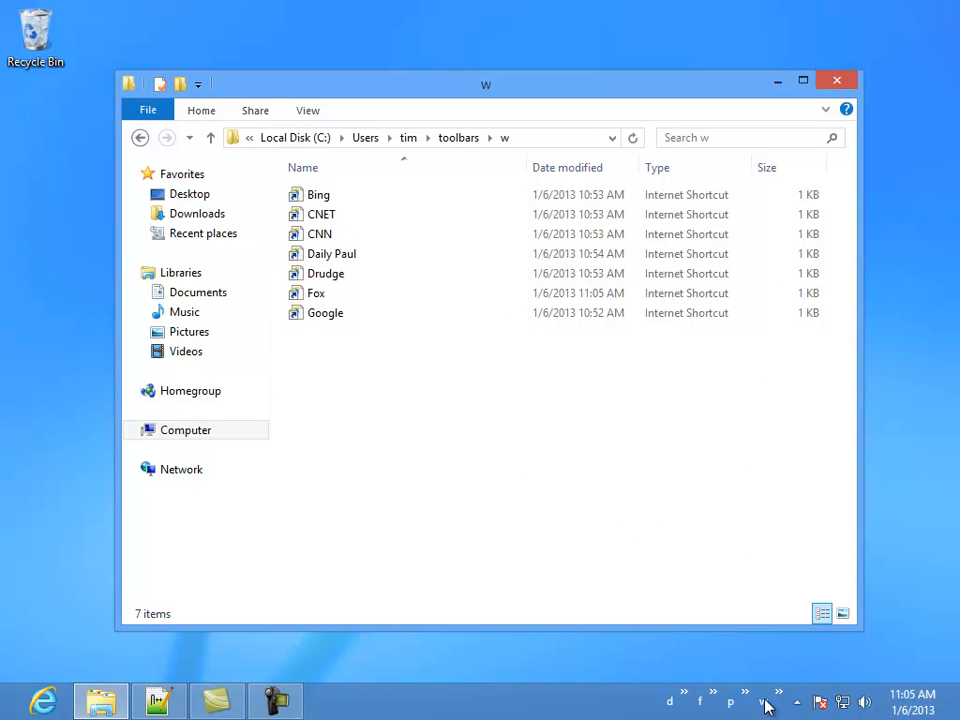
Start adding a new taskbar toolbar and browse to the user profile folder using the path %userprofile%
right_click(566, 704)
mouse_move(625, 528)
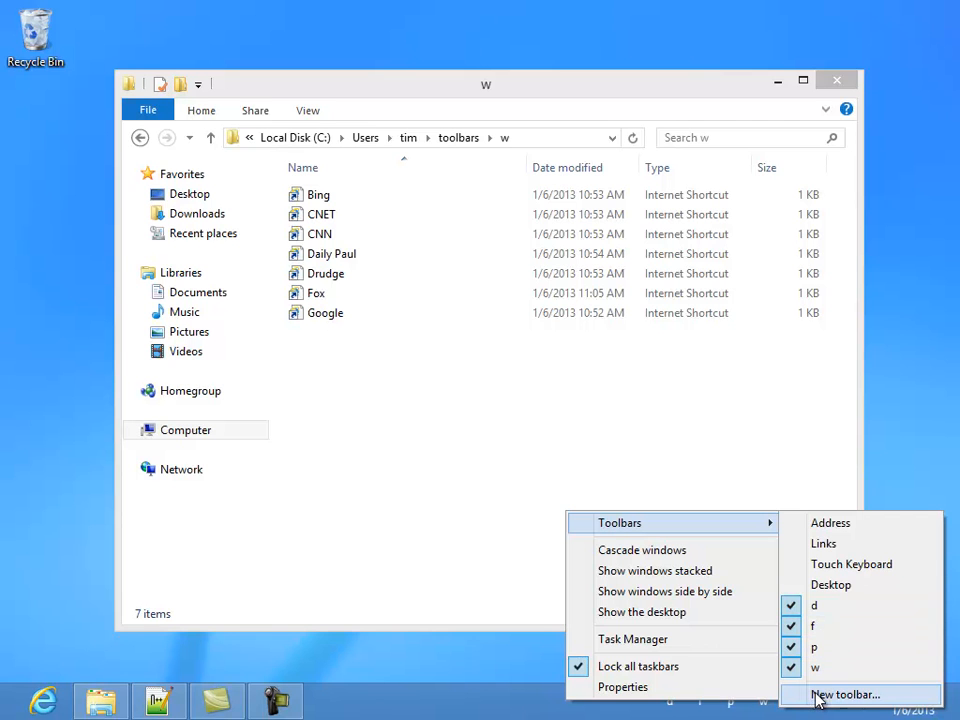
click(845, 694)
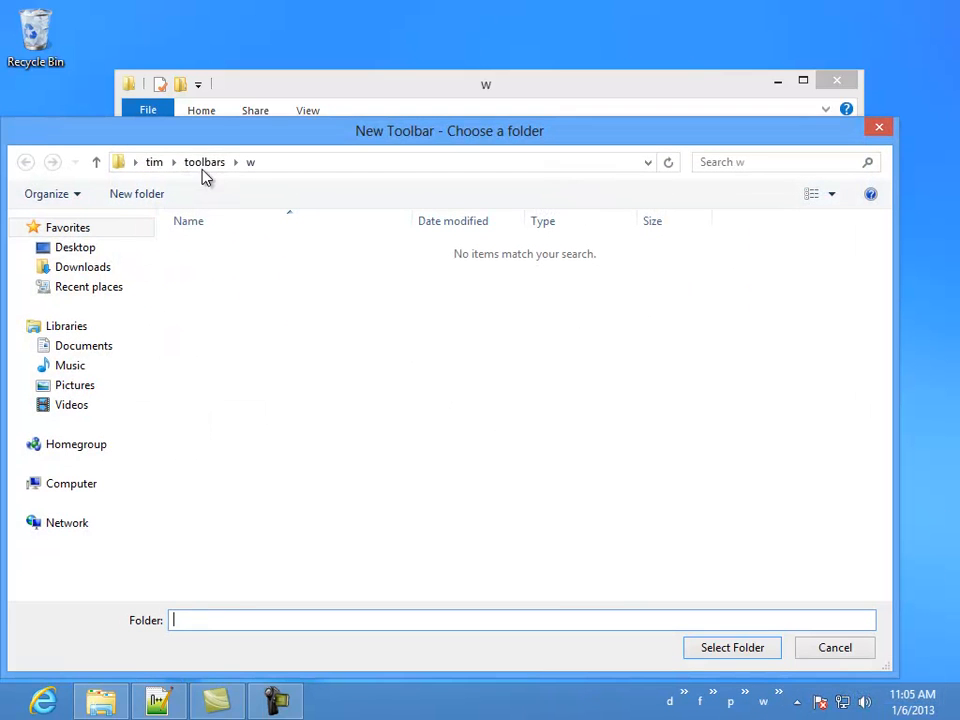
click(204, 162)
click(287, 161)
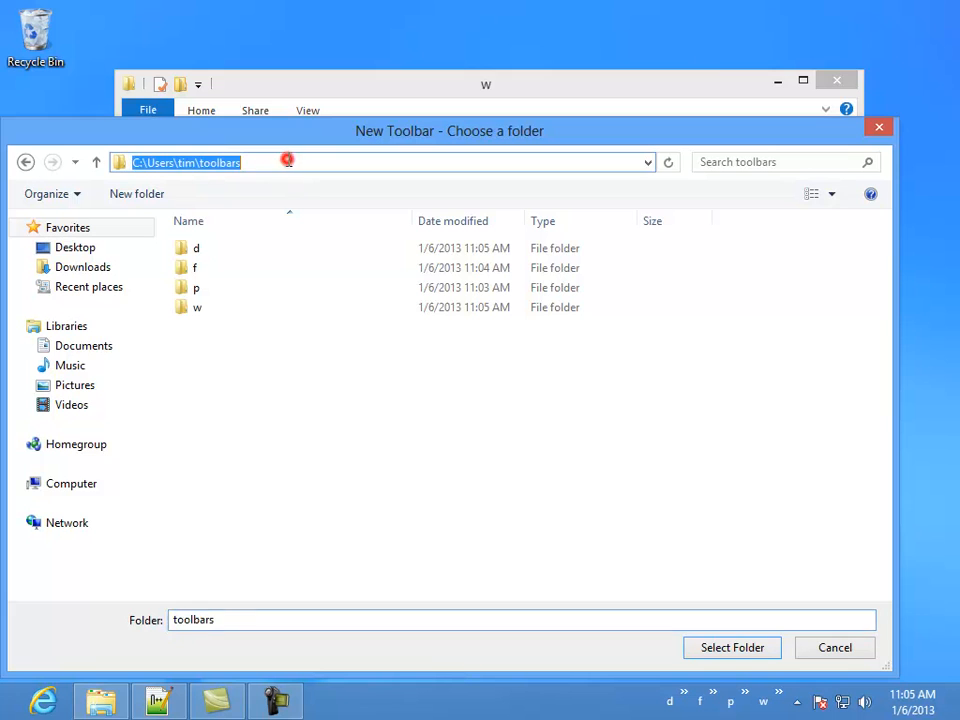
text(%)
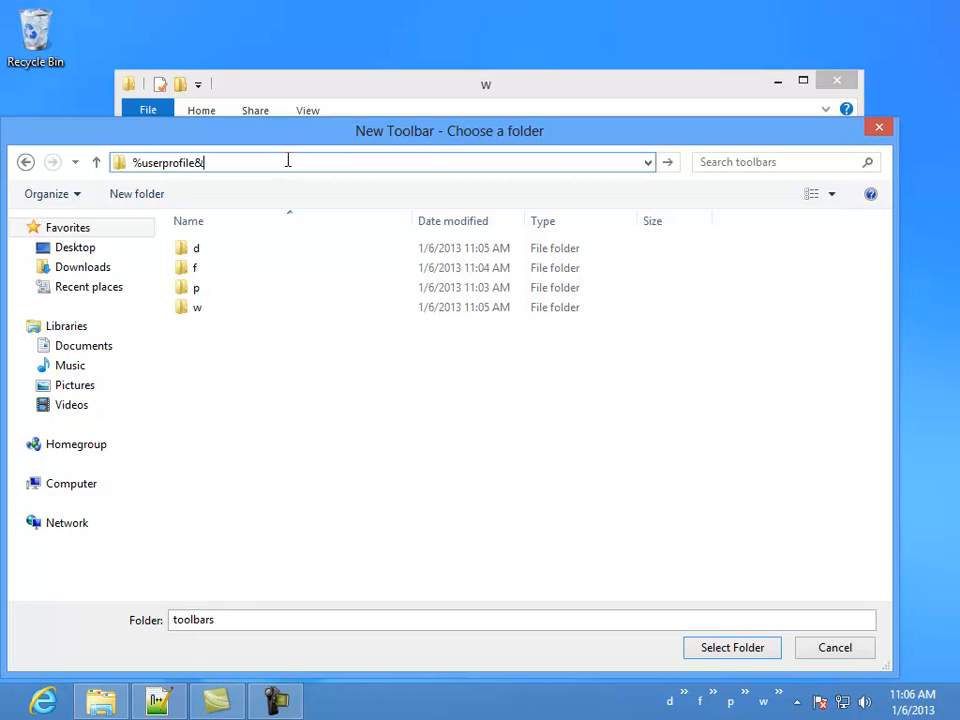
text(userprofile%)
key(Return)
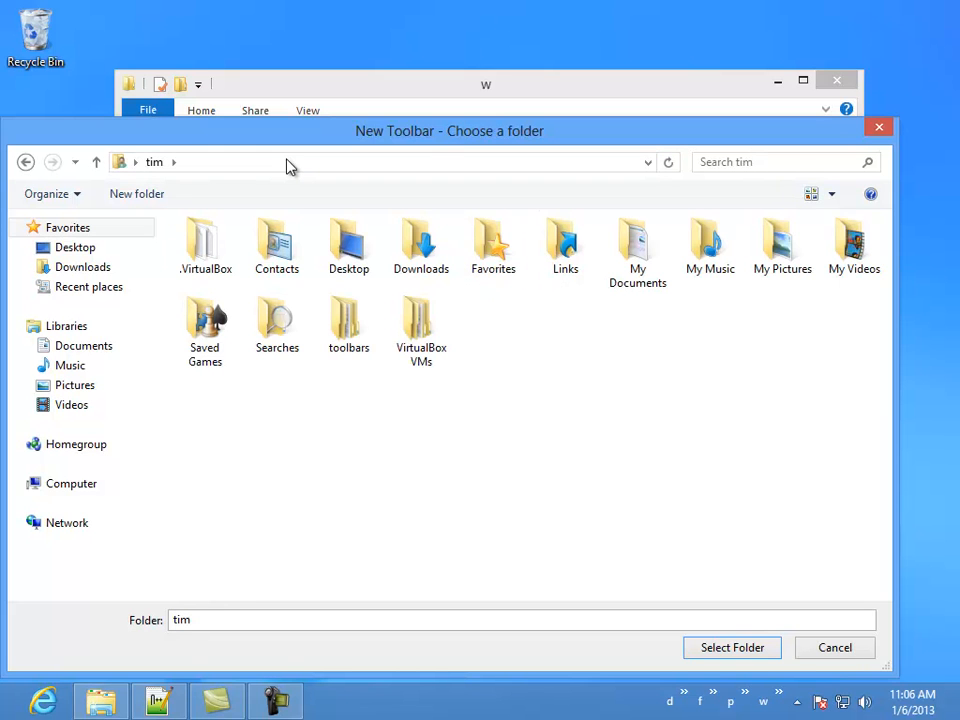
Choose the p subfolder of the toolbars folder and add it as a taskbar toolbar
double_click(358, 342)
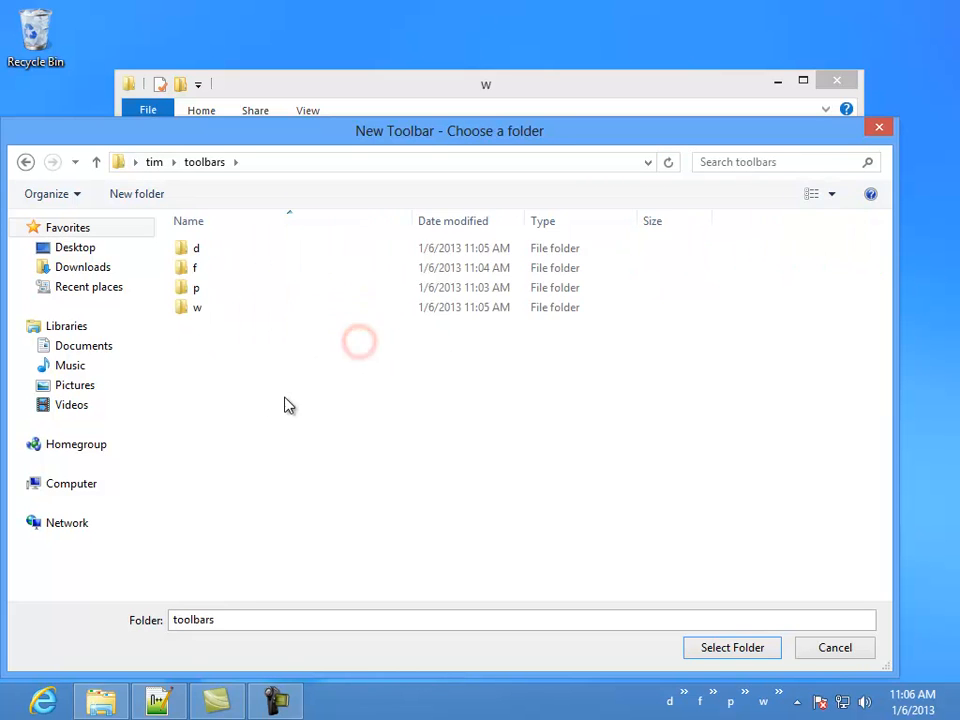
click(202, 312)
click(199, 371)
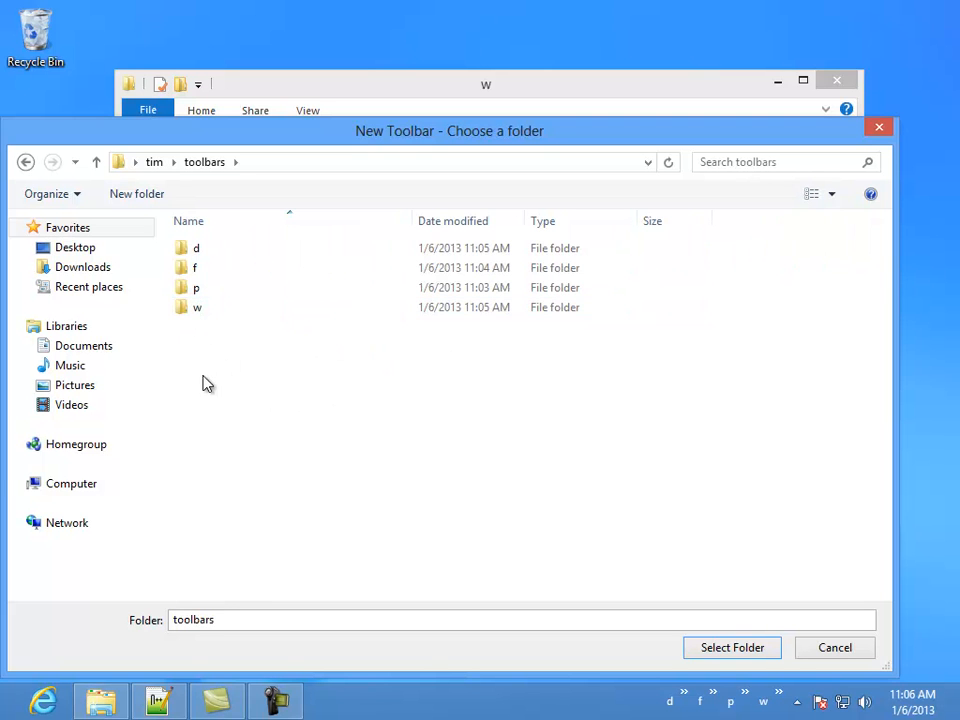
click(197, 292)
click(196, 290)
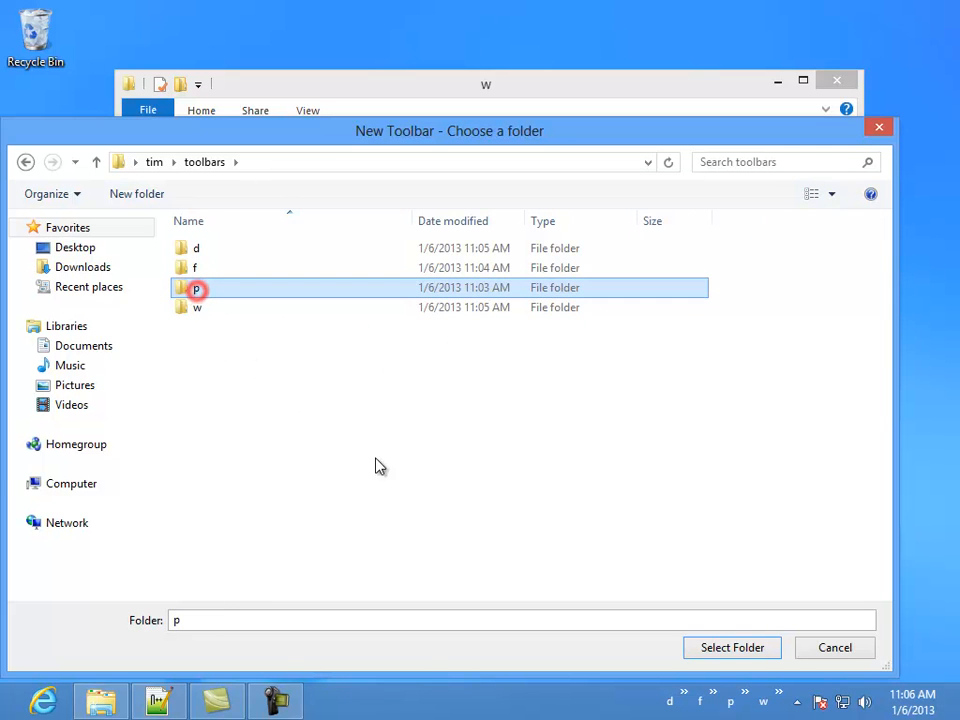
click(754, 650)
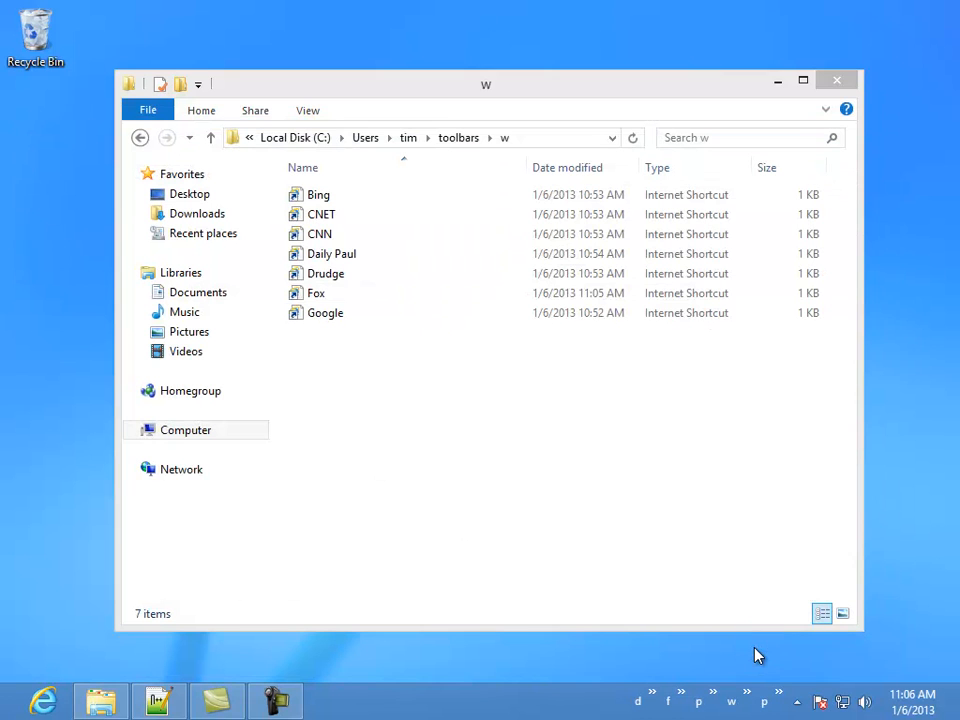
Remove the duplicate p toolbar from the taskbar, keeping the original d, f, p and w toolbars
right_click(766, 705)
mouse_move(783, 530)
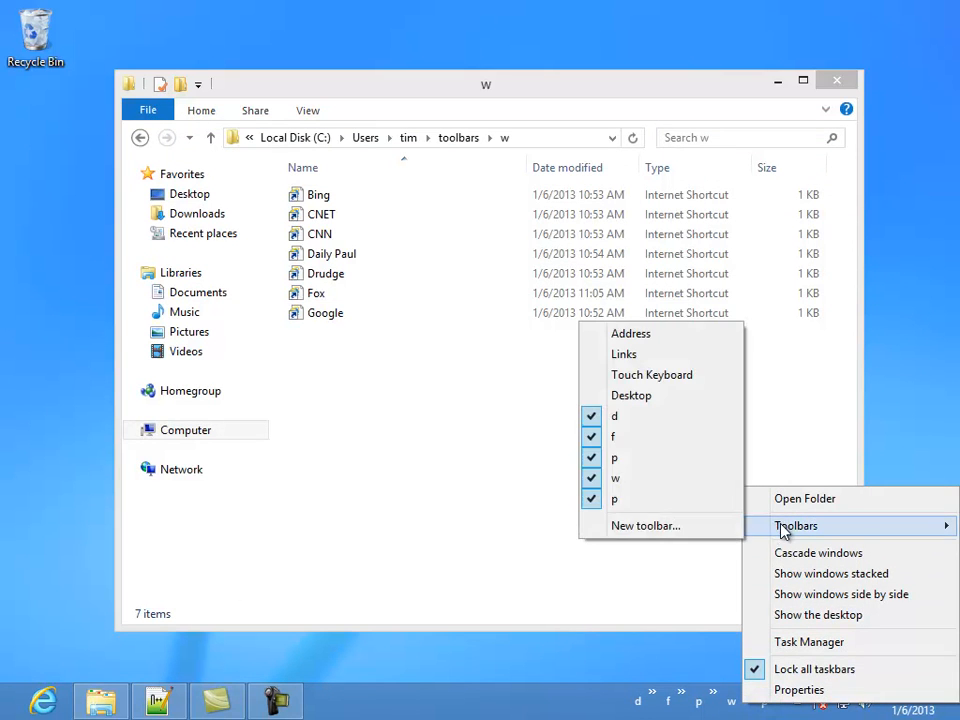
click(600, 499)
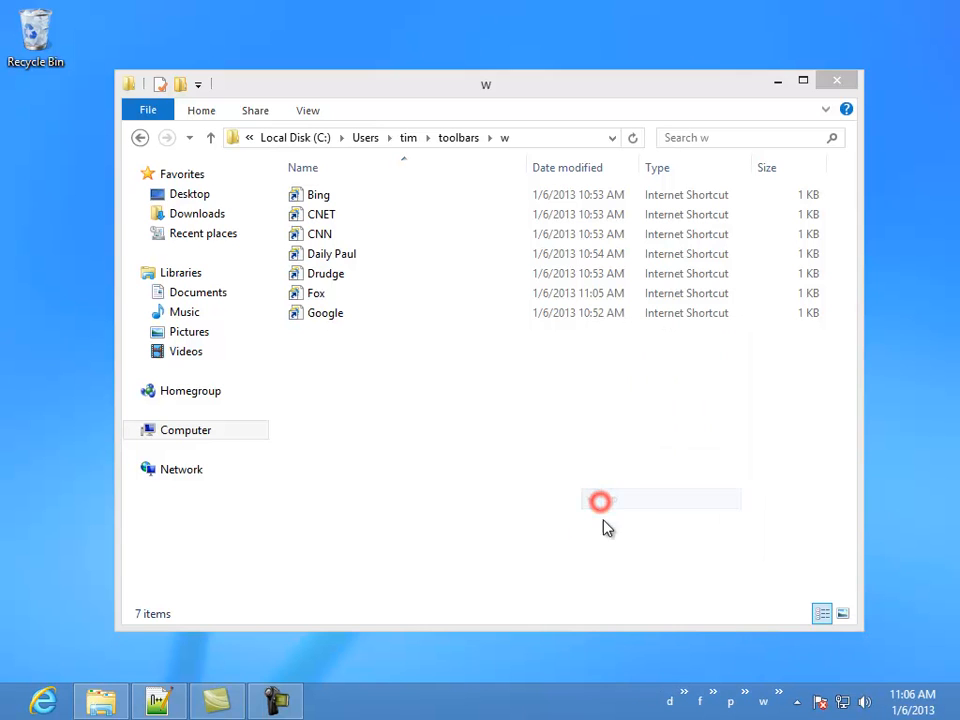
Return to the folder window and go up from w to the toolbars folder, leaving nothing selected
click(503, 493)
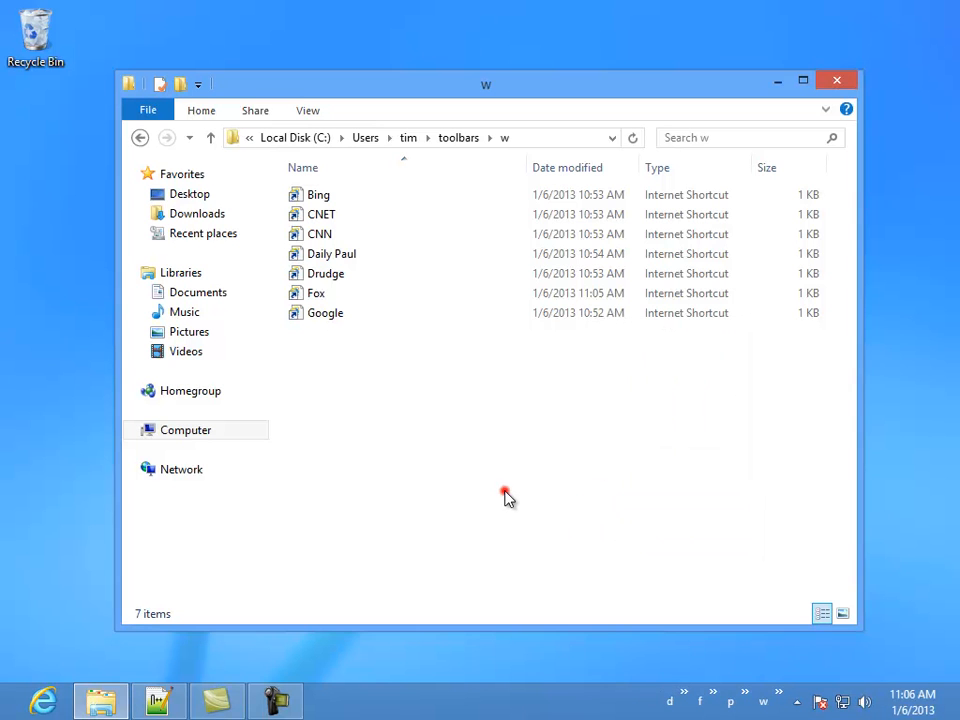
click(467, 141)
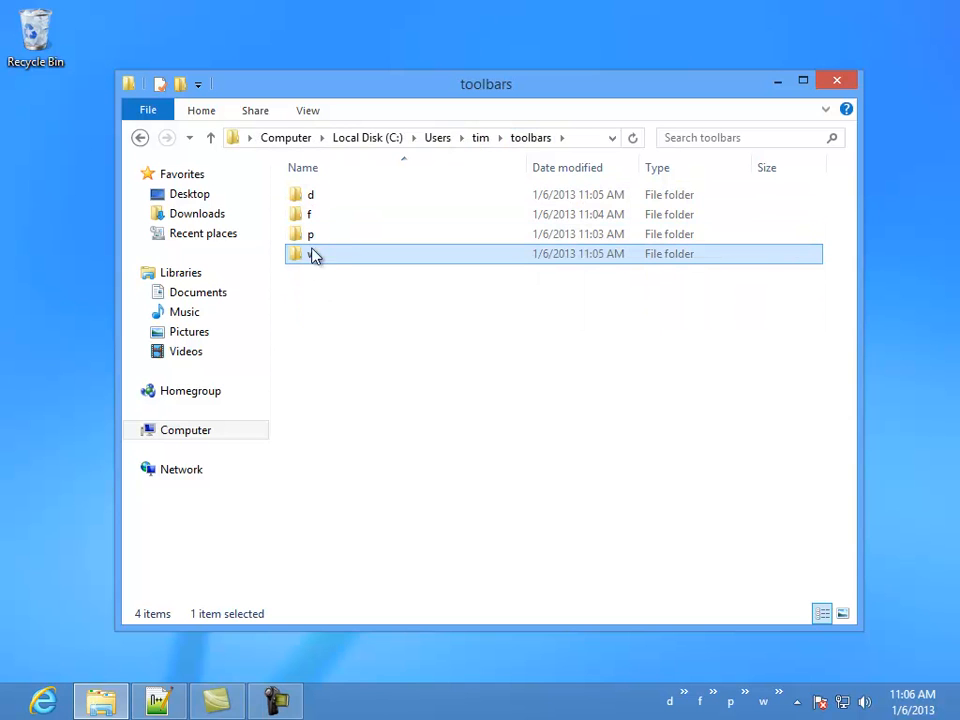
click(408, 414)
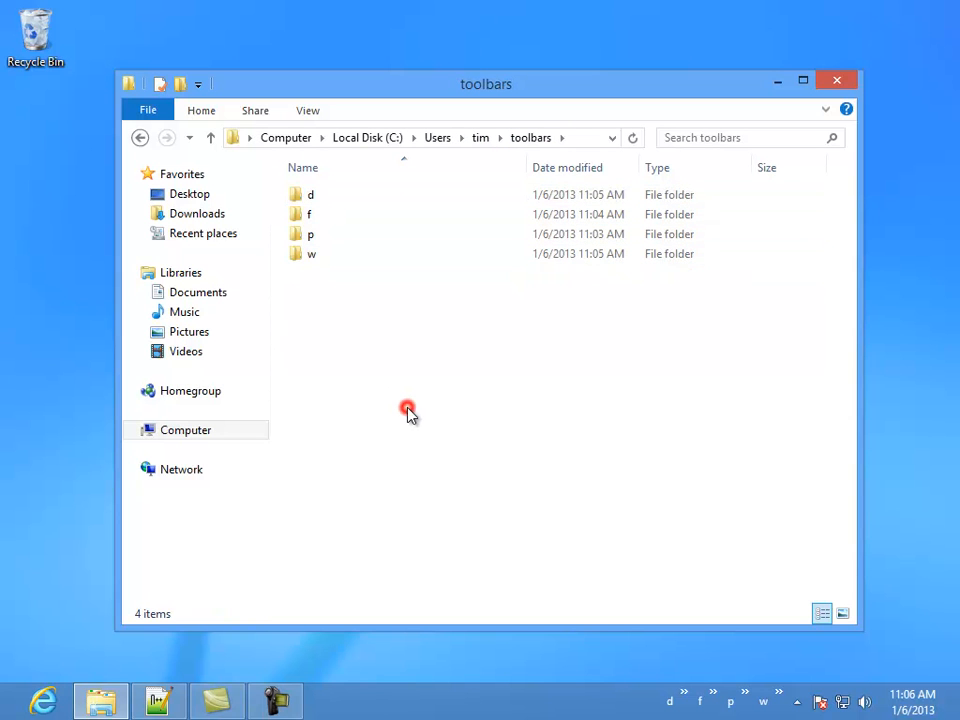